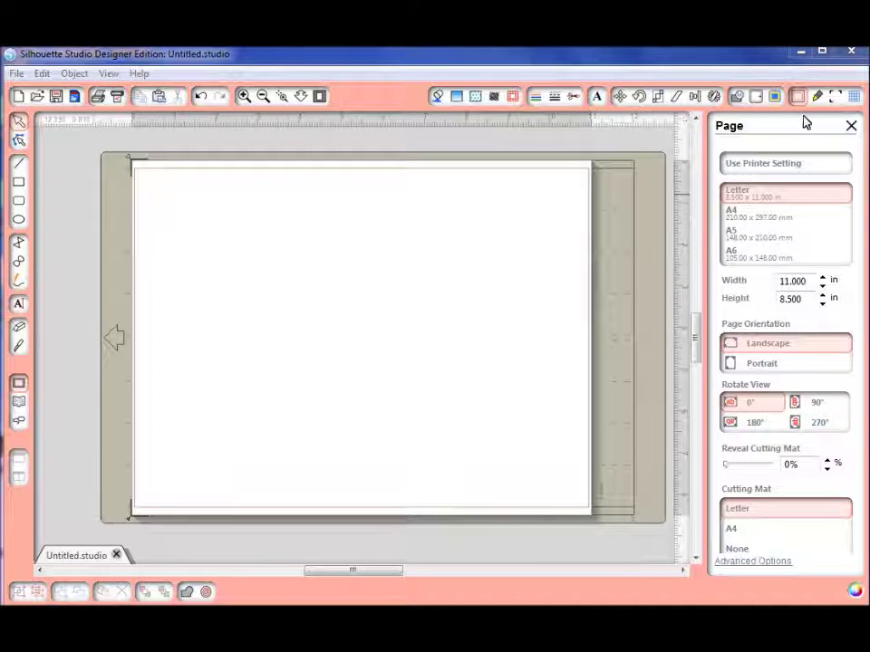
- With the Shear panel open, draw a test rectangle in the page's upper left
click(675, 98)
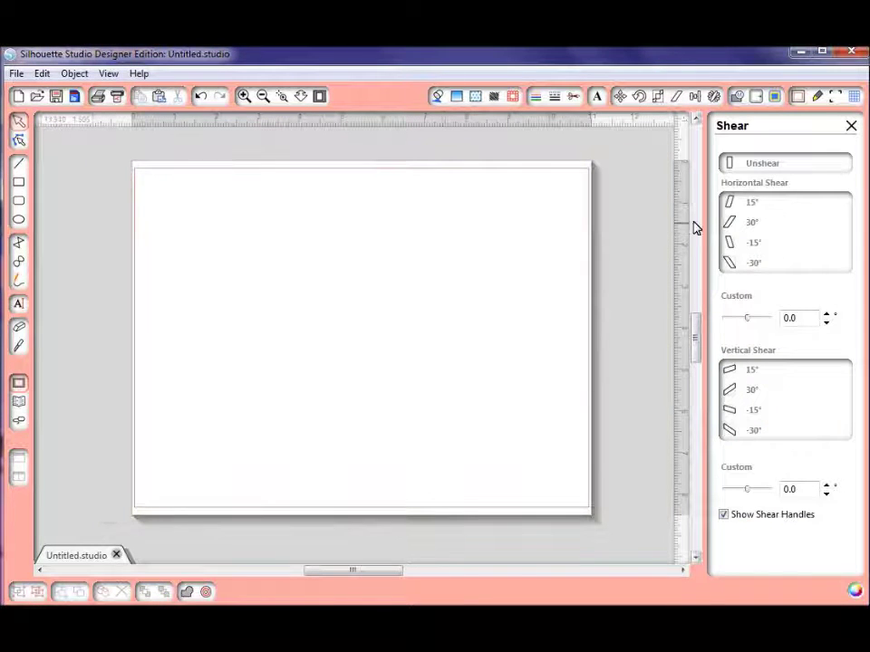
click(19, 182)
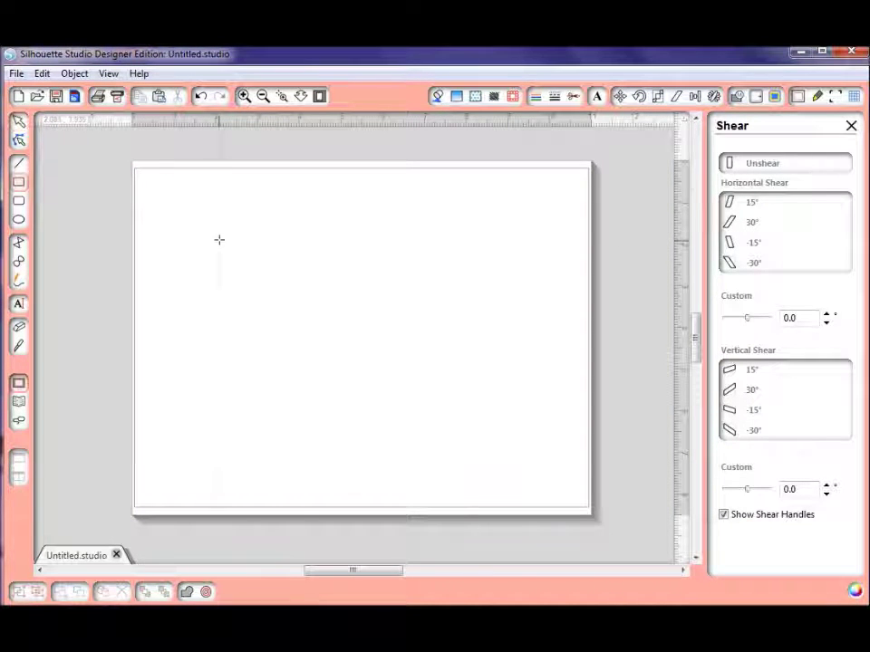
drag(201, 227, 297, 348)
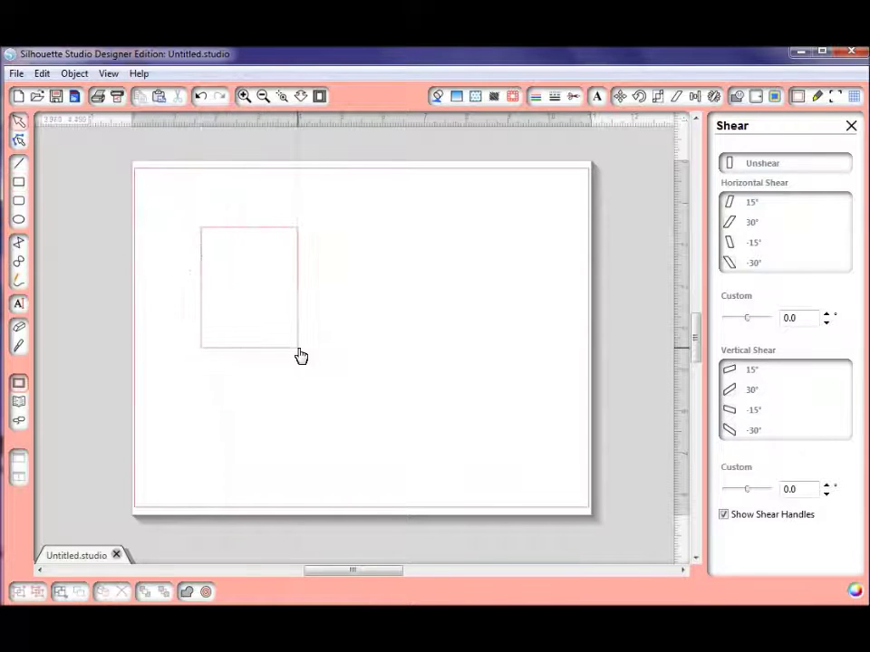
click(295, 355)
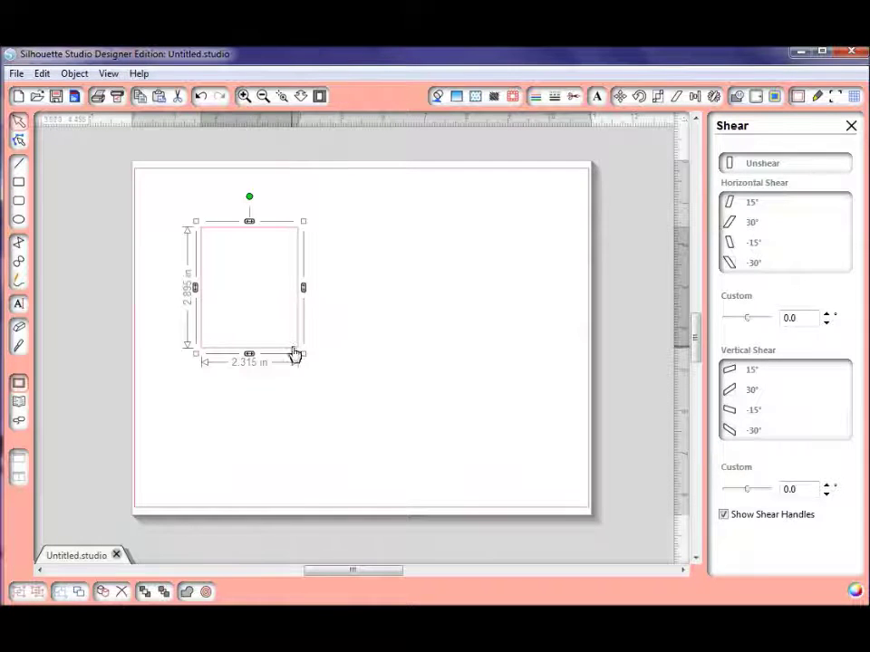
- Shear the rectangle horizontally by 30°, a custom angle and -15°, then vertically by -30°
click(754, 227)
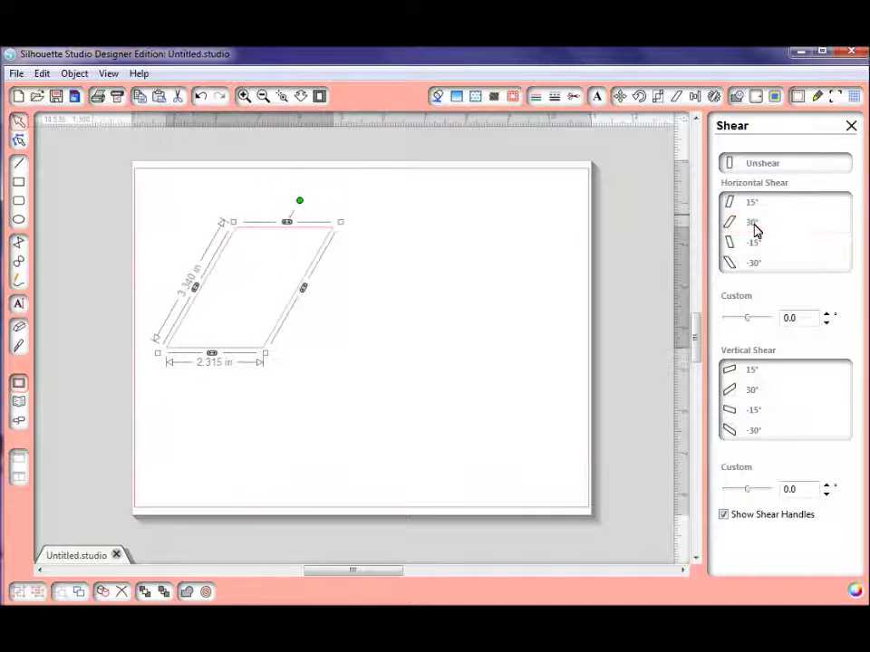
mouse_move(748, 324)
mouse_down()
mouse_move(760, 321)
mouse_move(744, 325)
mouse_up()
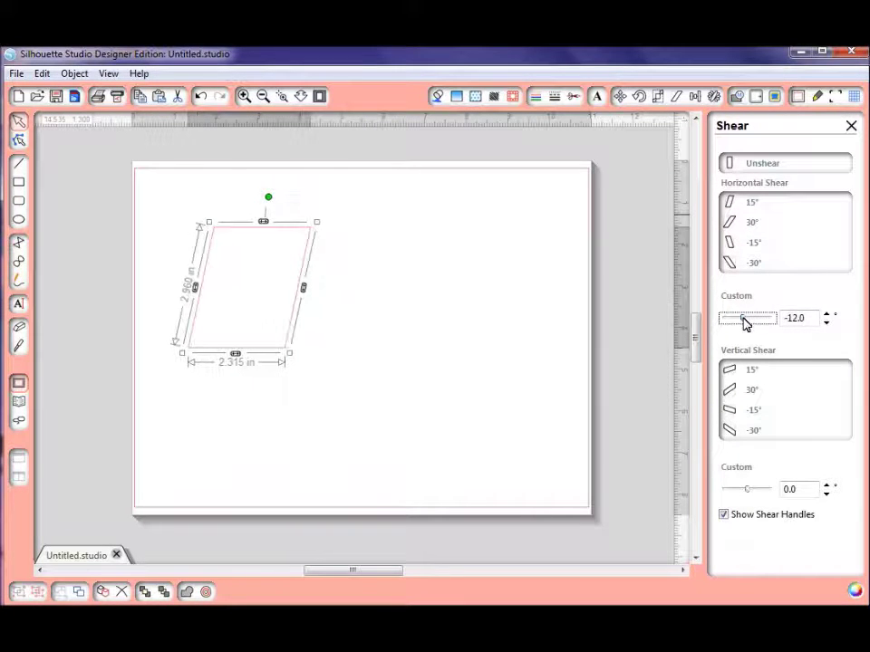
click(749, 246)
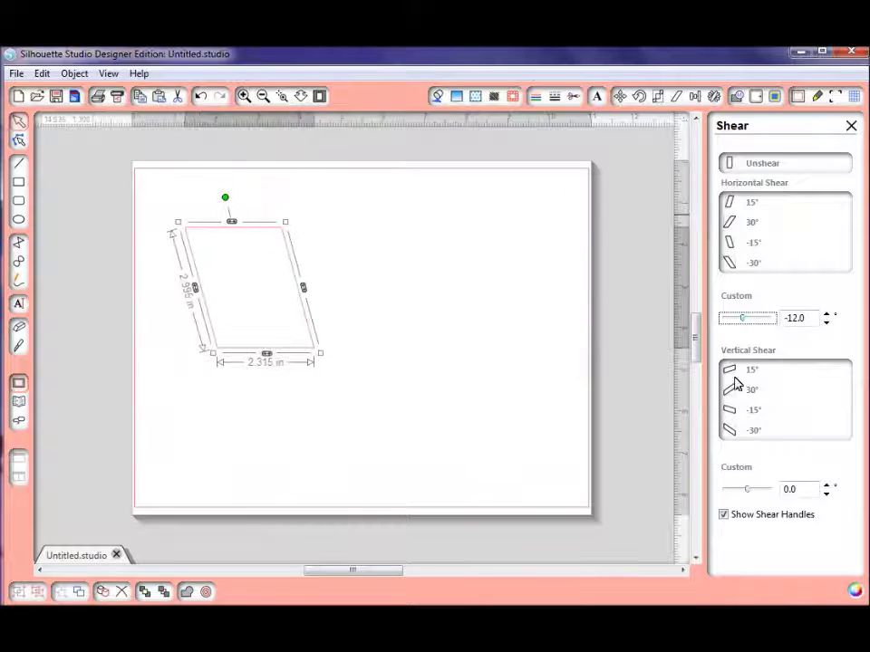
click(756, 432)
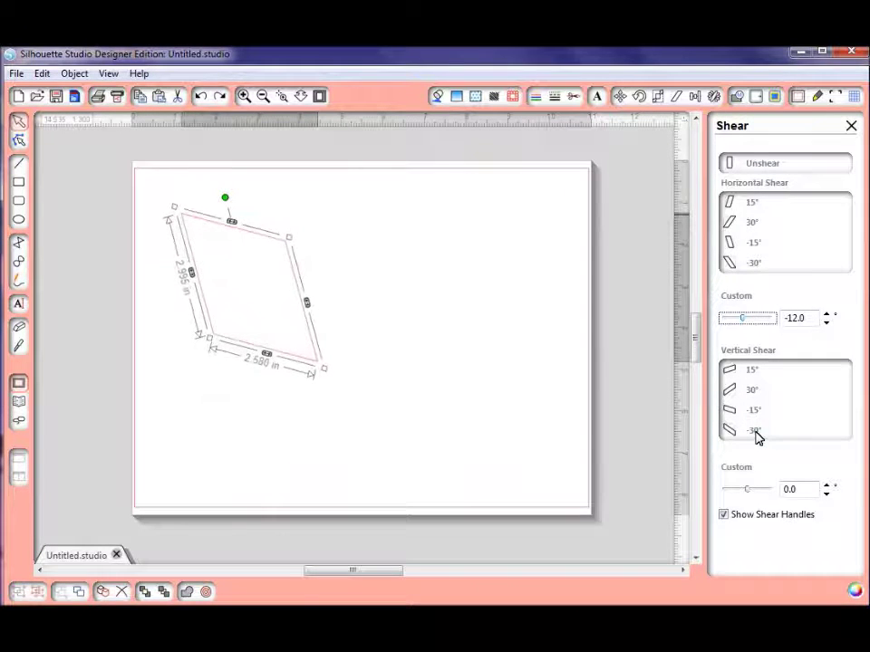
- Reselect the sheared rectangle and delete it
click(410, 392)
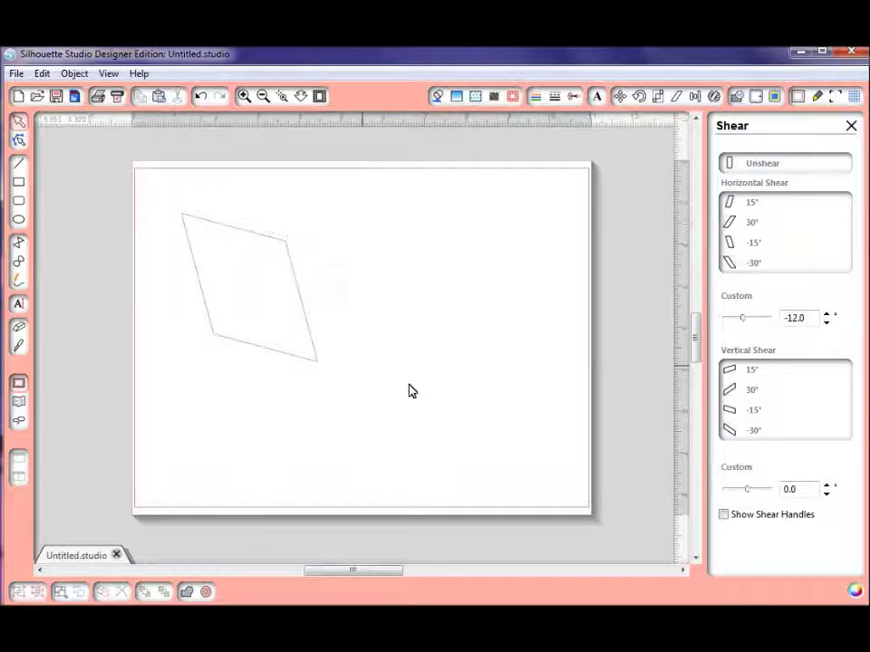
click(313, 359)
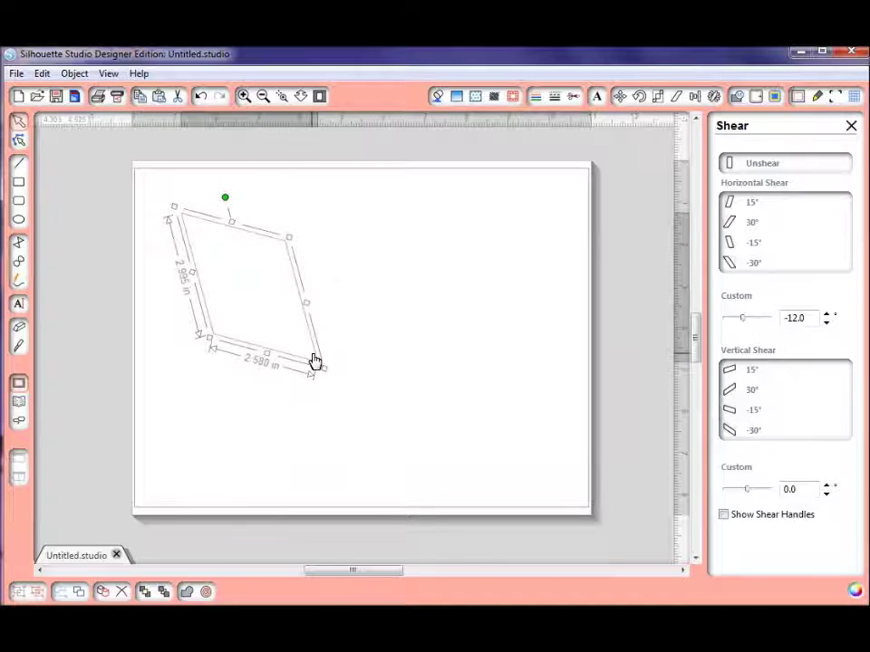
key(Delete)
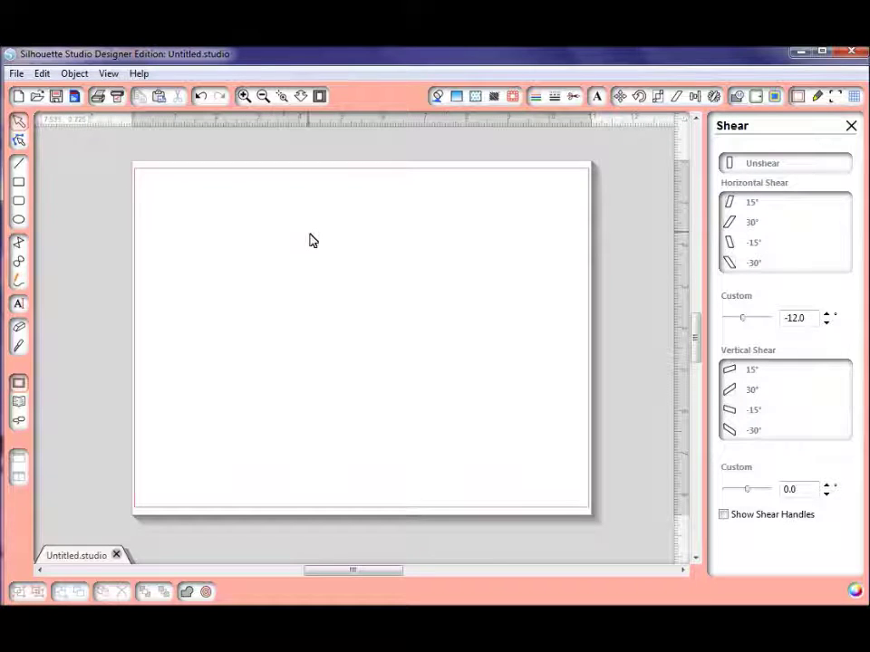
- With the Rhinestones panel open, draw a test circle near the page centre
click(511, 97)
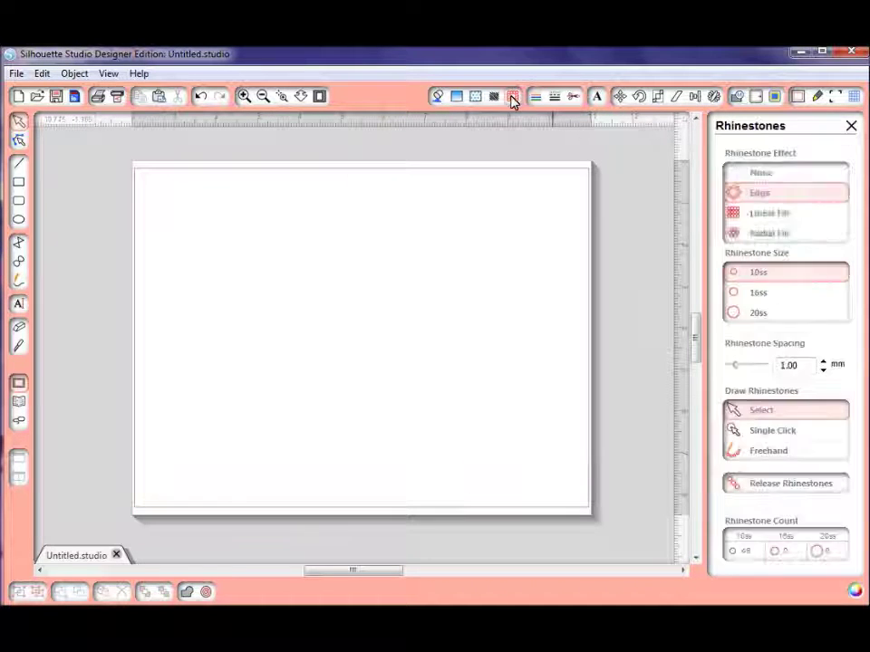
click(20, 220)
drag(235, 238, 371, 370)
click(357, 352)
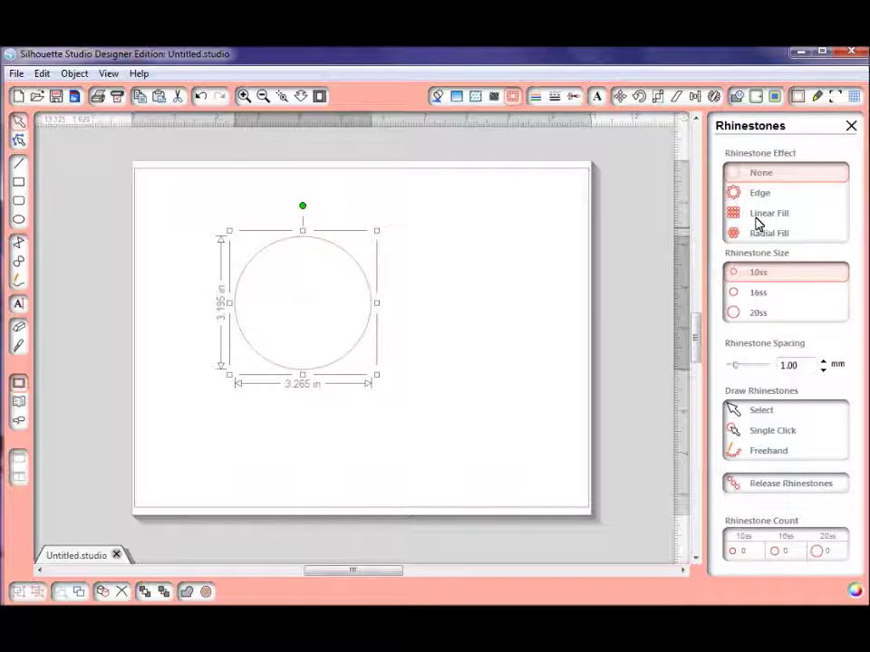
- Apply the Edge rhinestone effect to the circle, delete it, and bring up Sketch settings
click(756, 196)
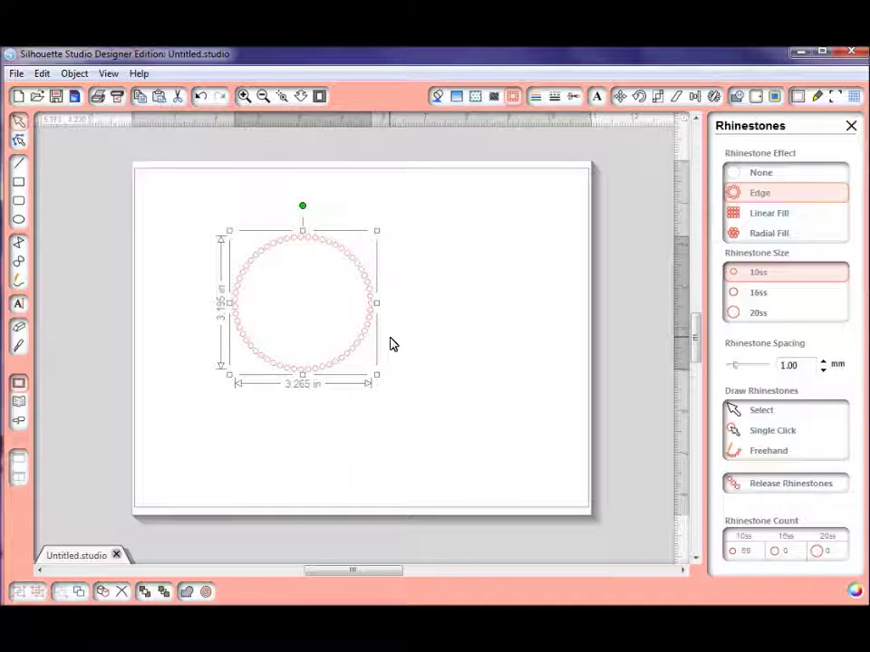
key(Delete)
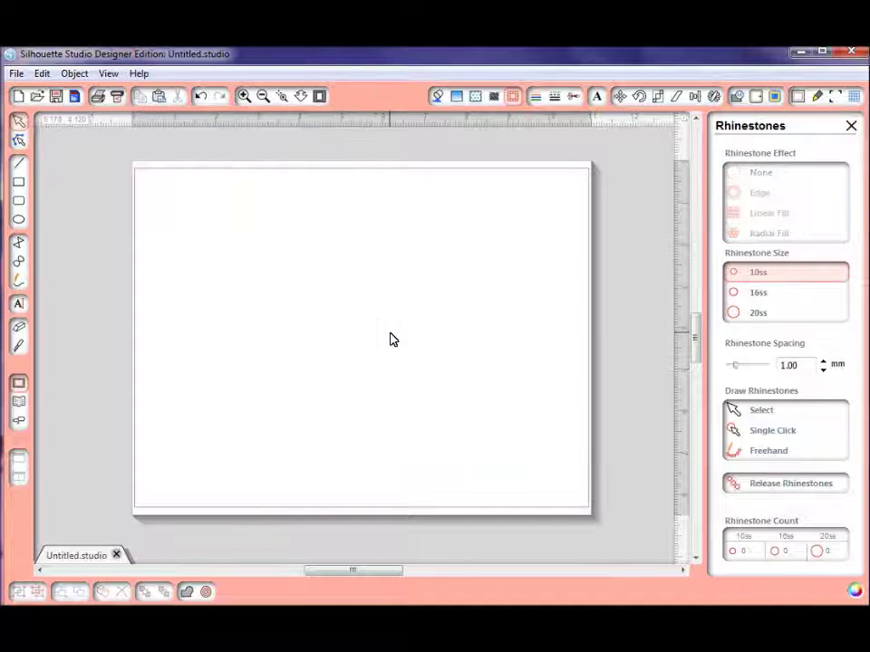
click(494, 97)
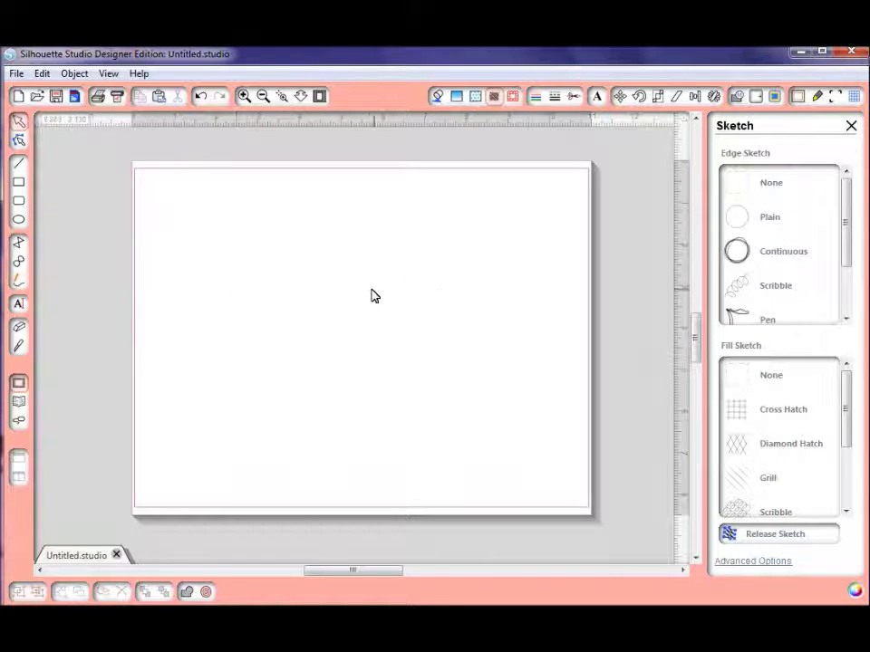
- Draw a test square and give it a scribbled sketch outline
click(18, 181)
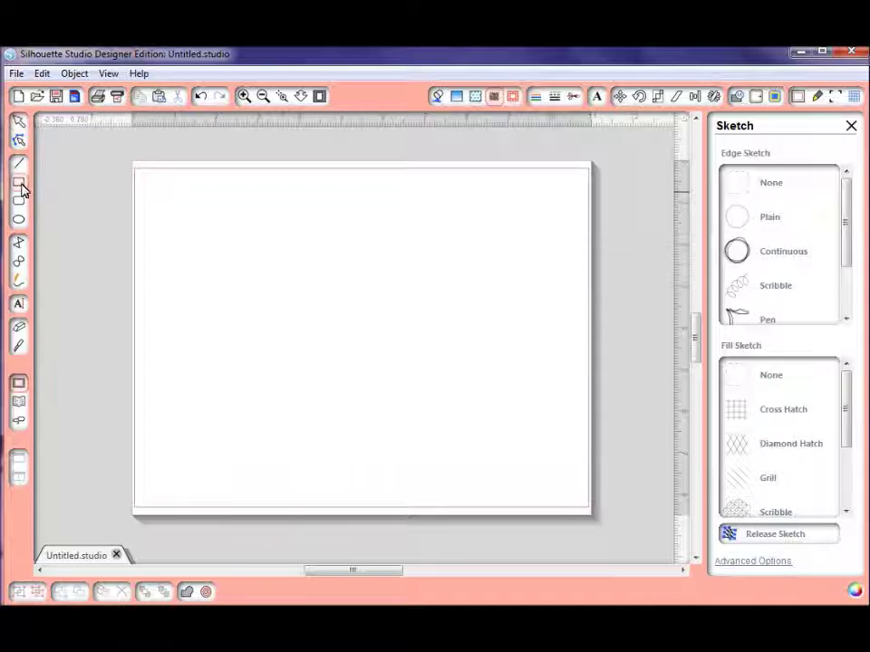
drag(255, 245, 408, 398)
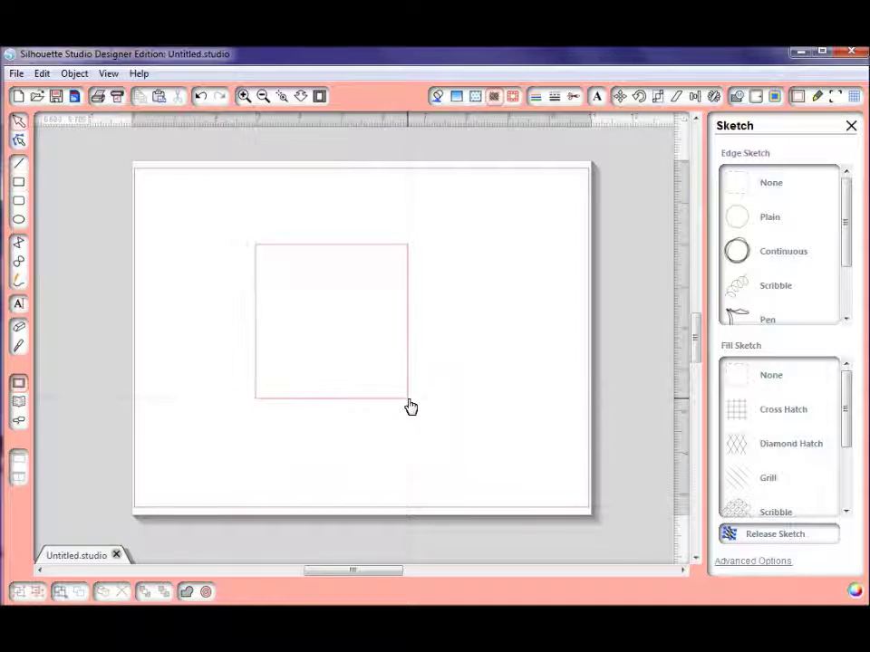
click(405, 363)
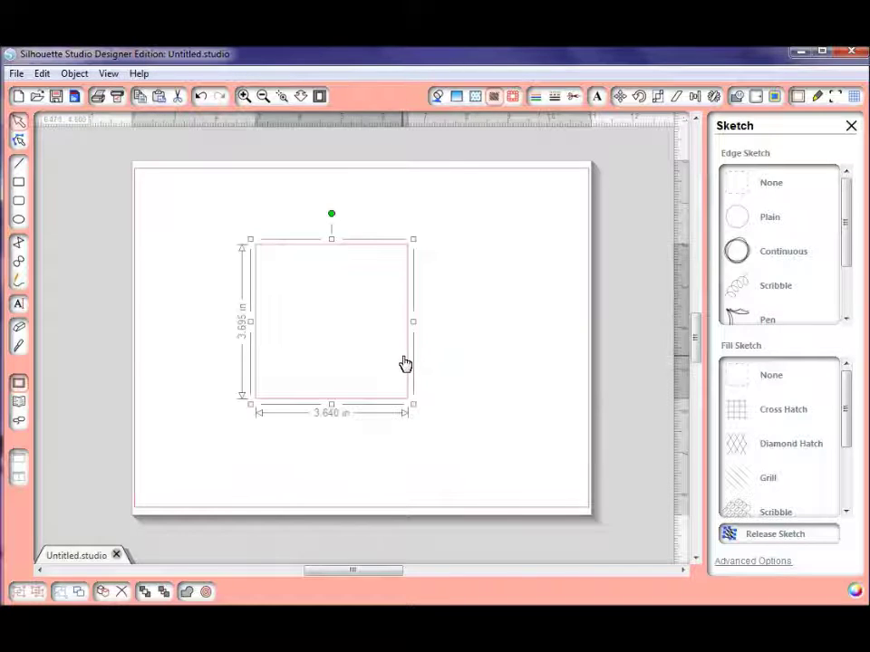
click(775, 288)
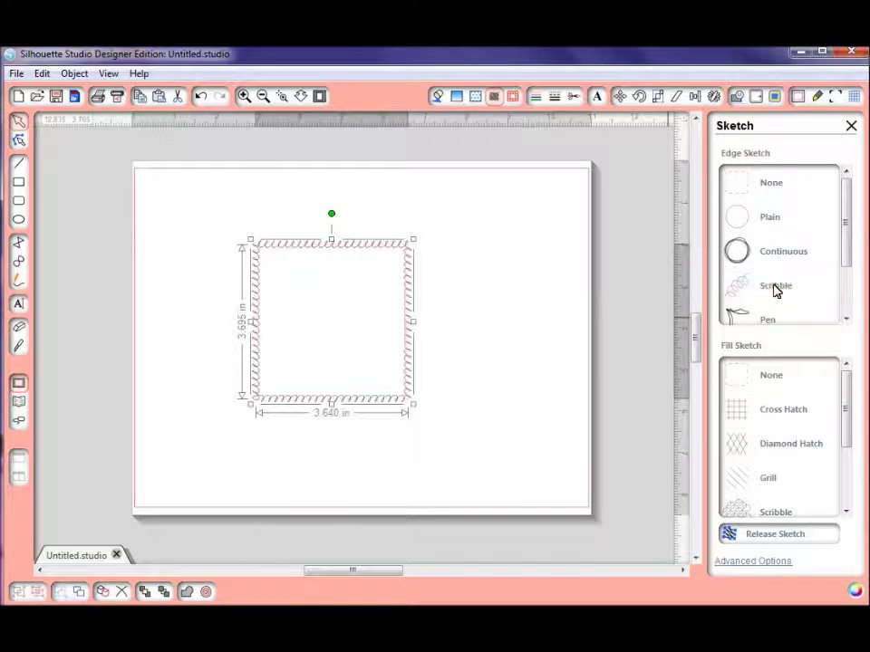
- Switch the square to a wavy pen-sketched outline
click(535, 358)
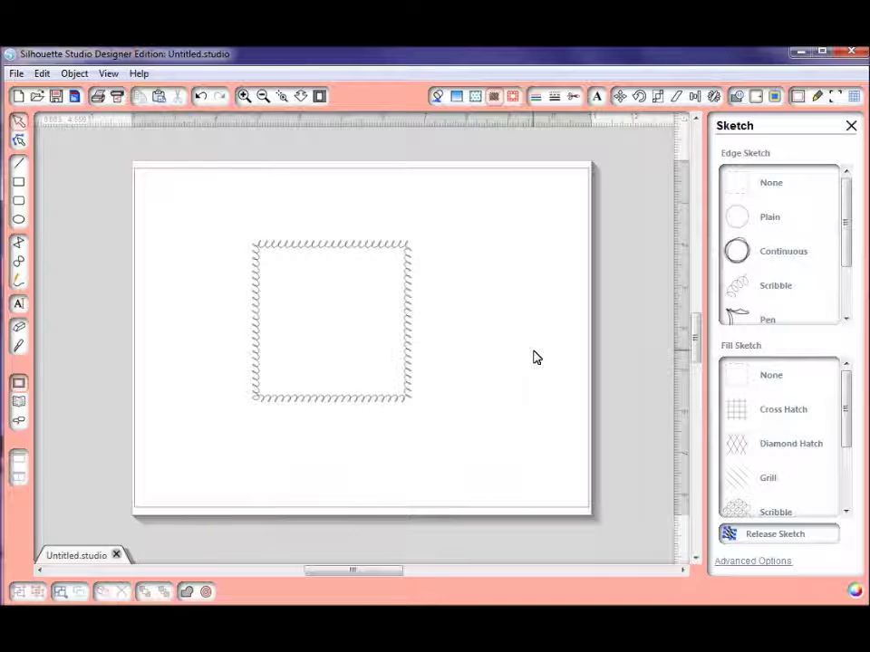
click(361, 400)
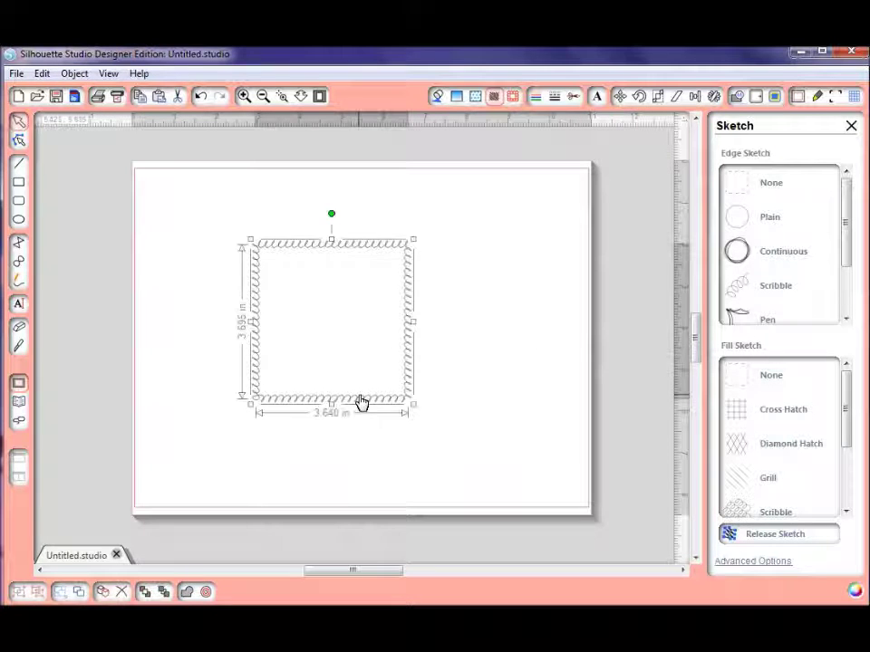
click(767, 325)
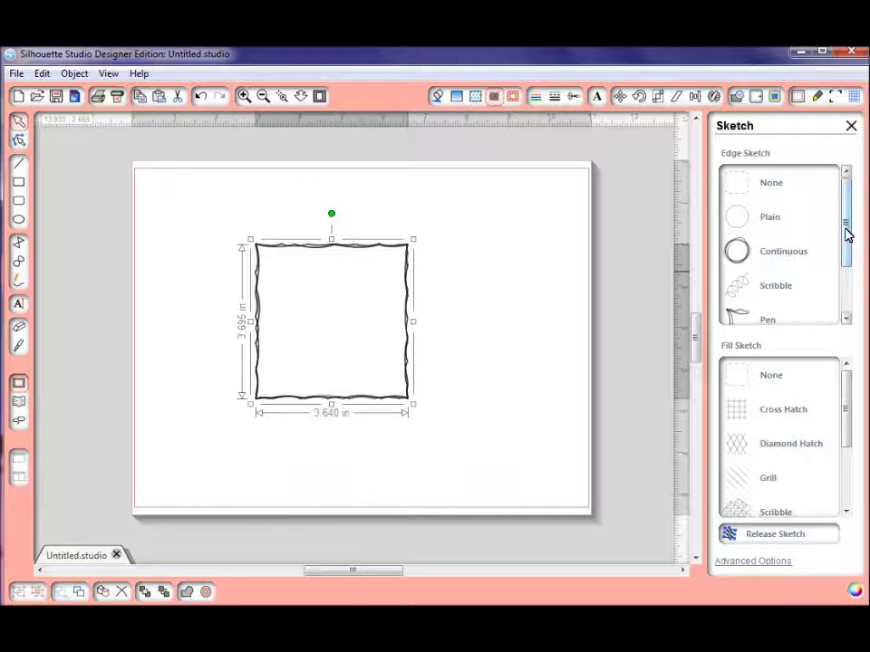
drag(846, 231, 846, 260)
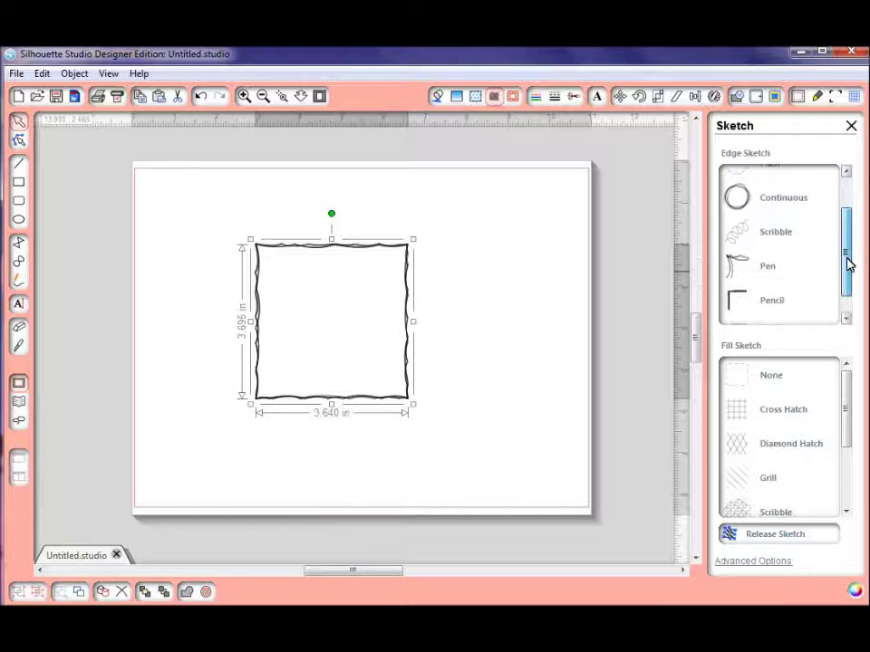
- Fill the square with cross hatch, then diamond hatch, then a scribble pattern
click(770, 416)
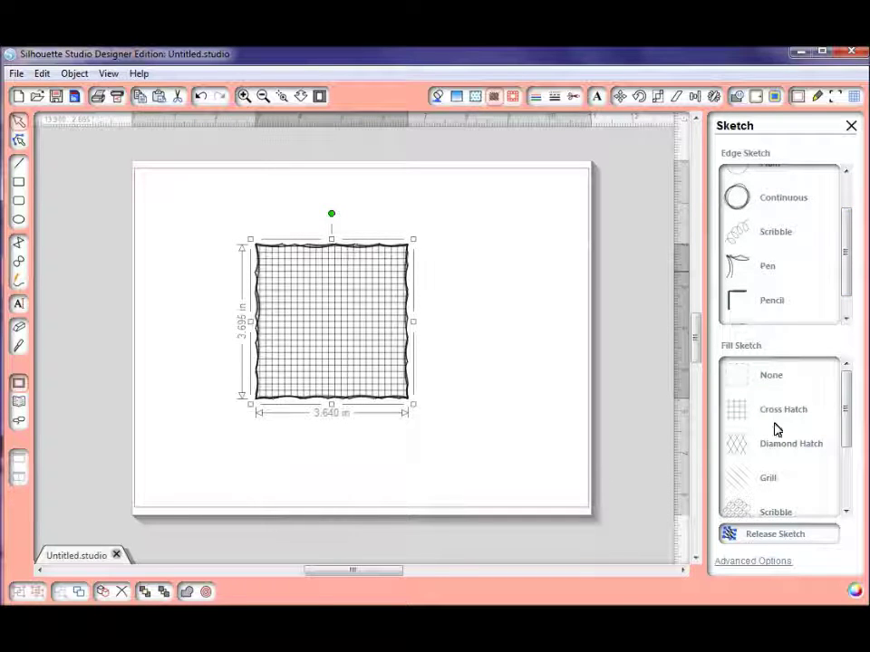
click(784, 448)
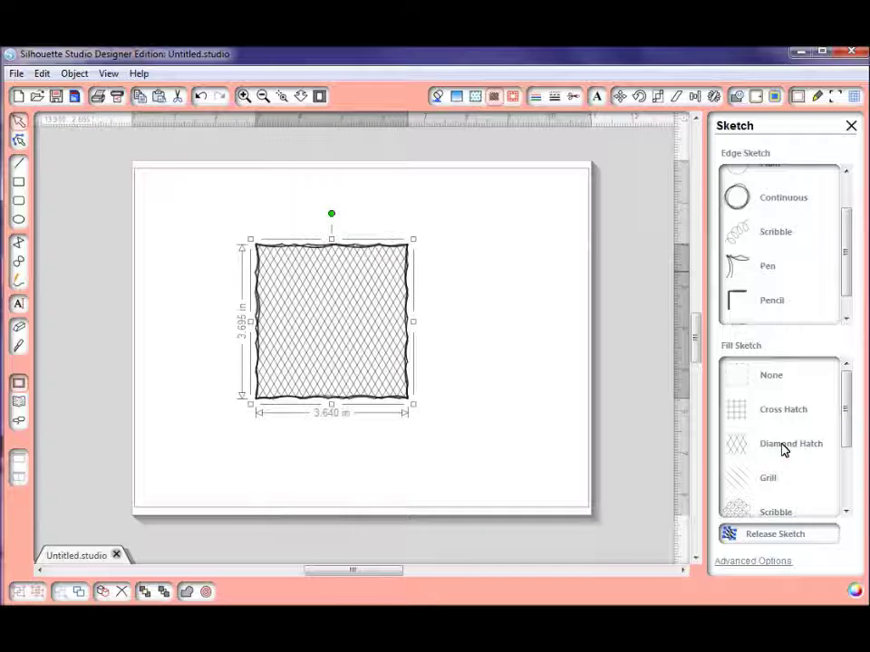
click(785, 516)
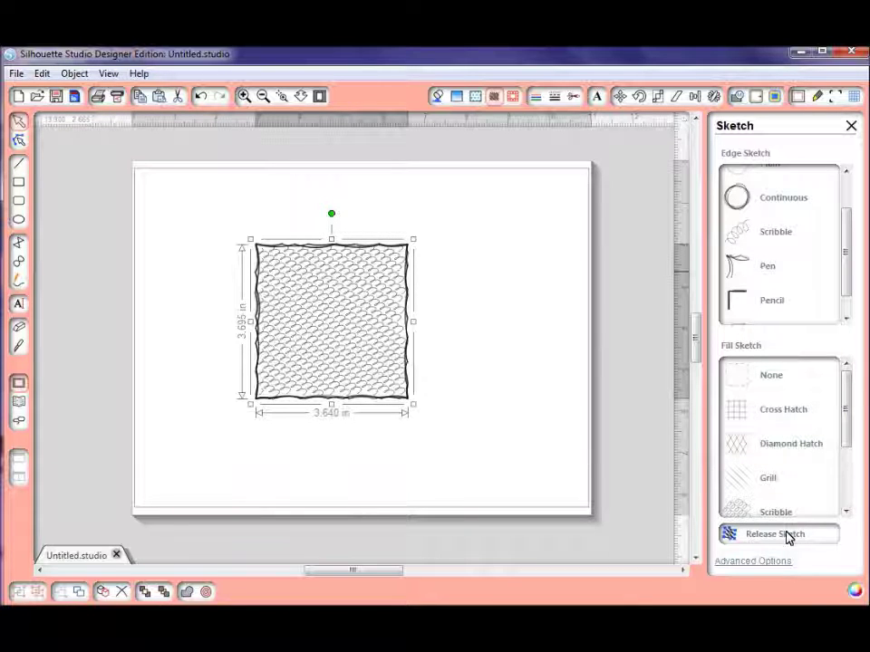
- Move the sketch-filled square around and delete it
click(459, 445)
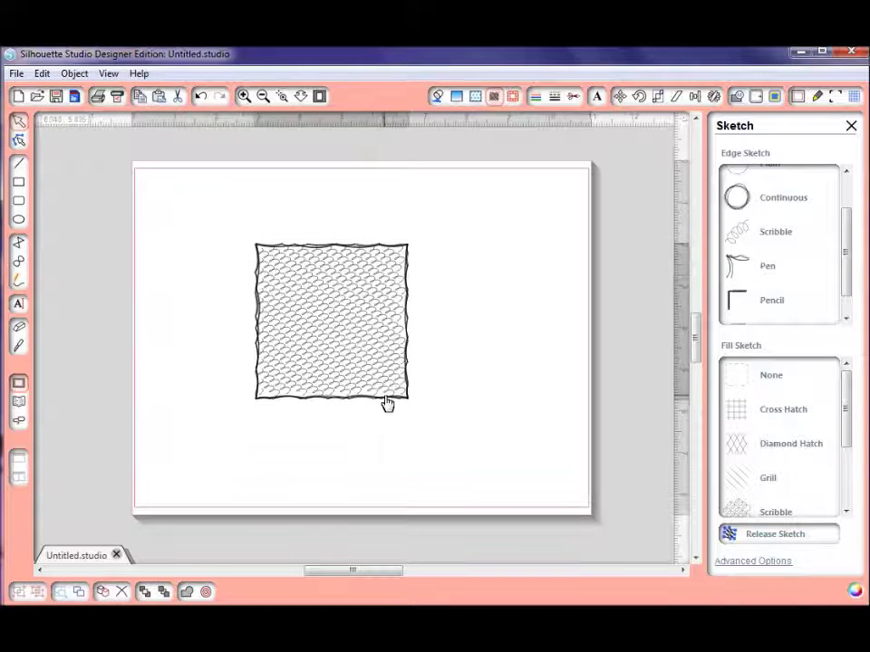
drag(386, 404, 365, 473)
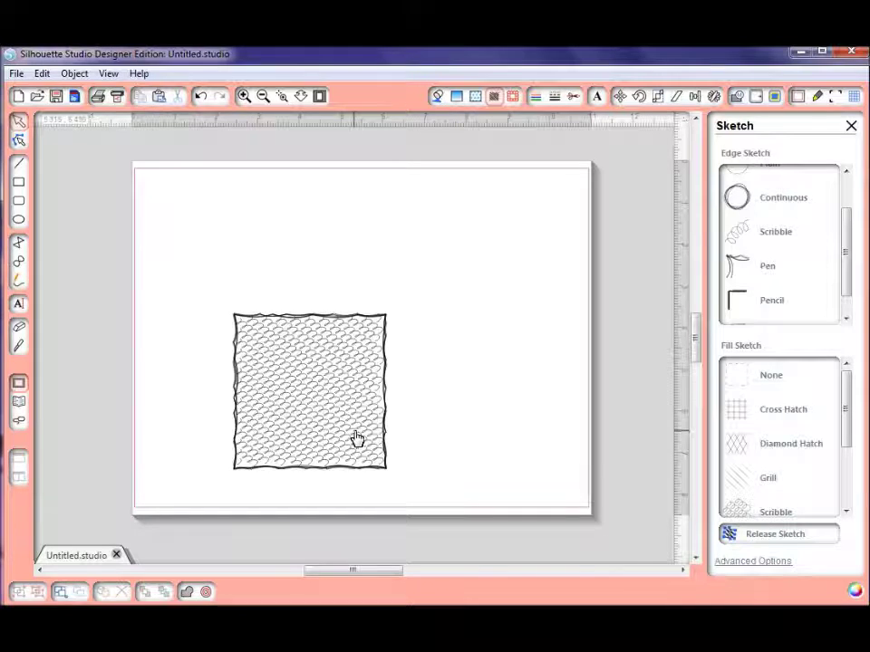
drag(357, 438, 375, 412)
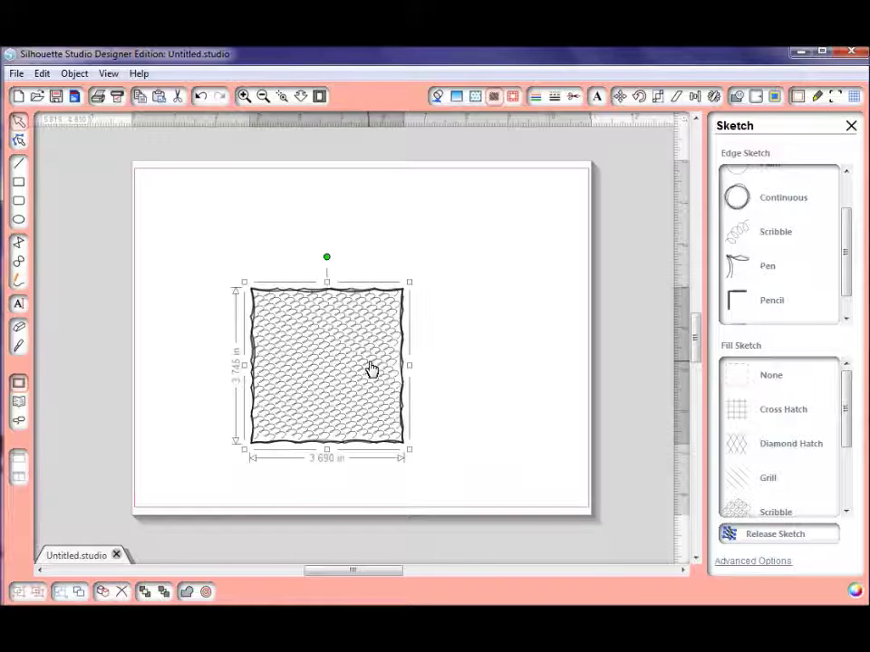
key(Delete)
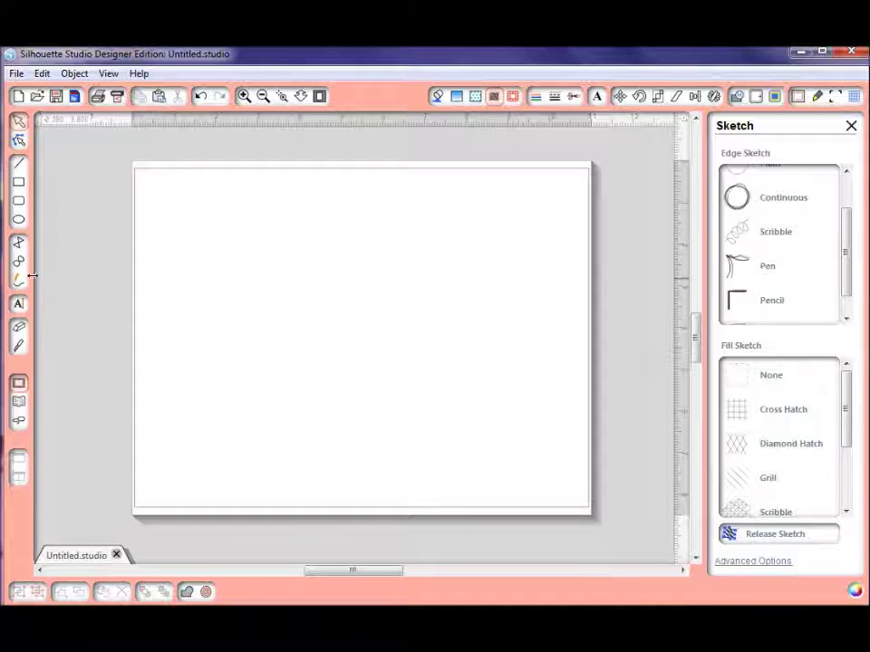
- Draw a test rectangle and switch to the Eraser tool
click(18, 182)
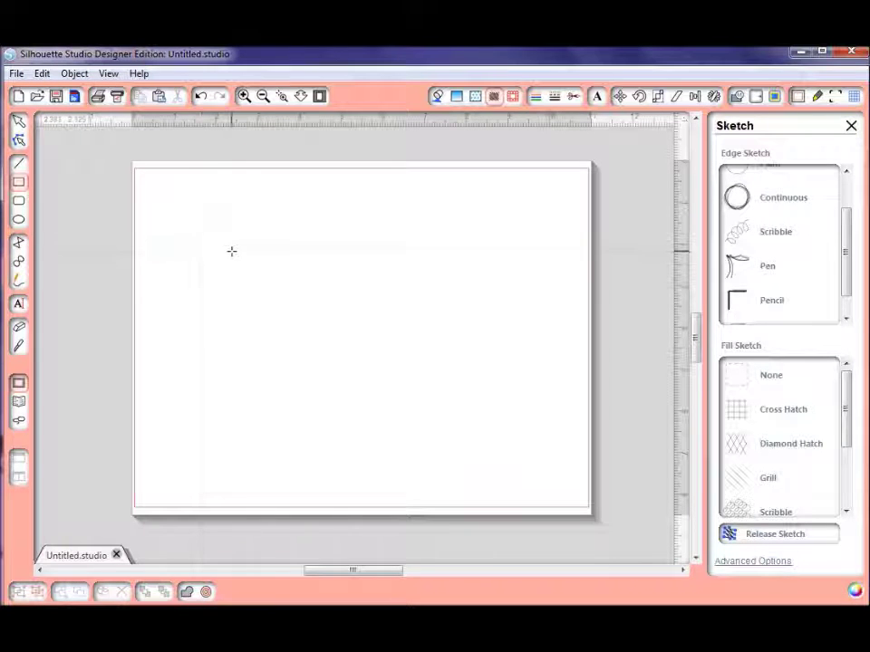
drag(231, 251, 380, 392)
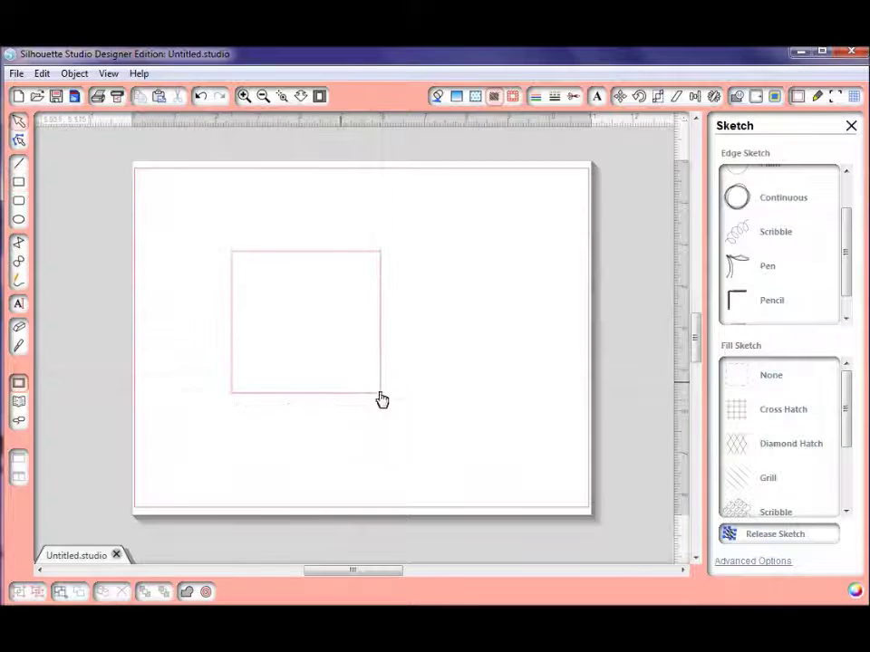
click(19, 330)
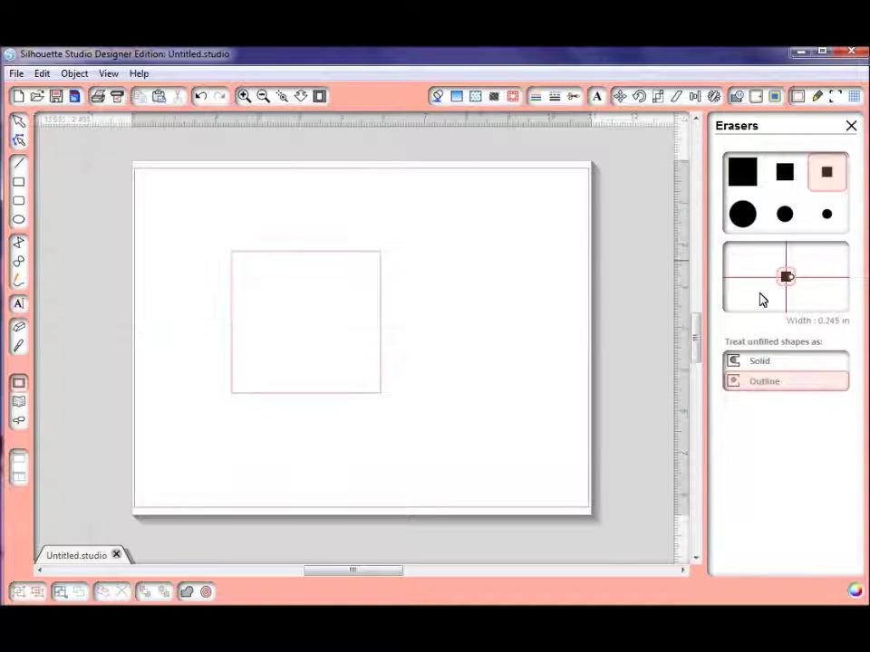
- With unfilled shapes treated as Solid, erase the rectangle's right edge using the medium round eraser
click(780, 364)
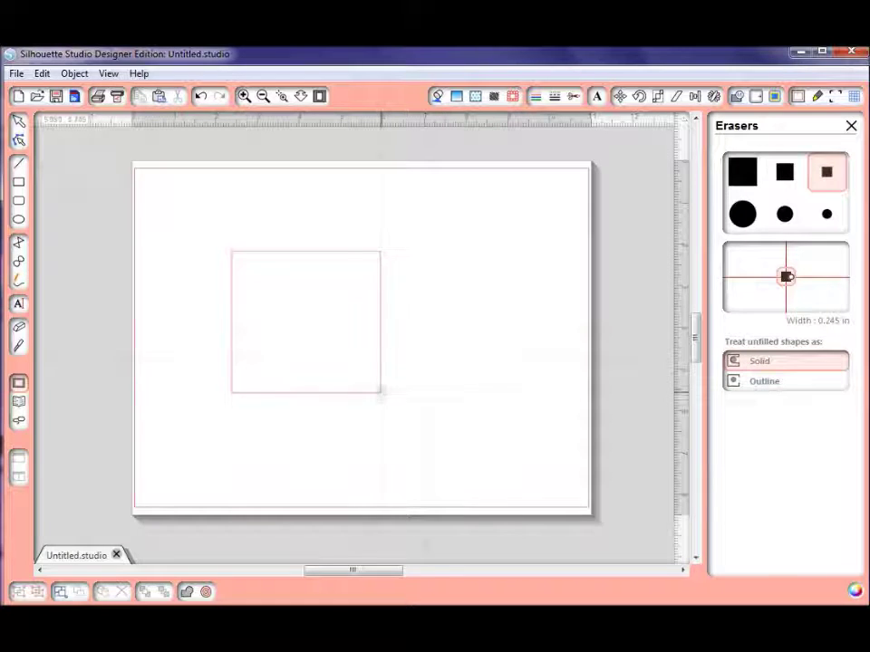
drag(379, 399, 374, 232)
click(785, 213)
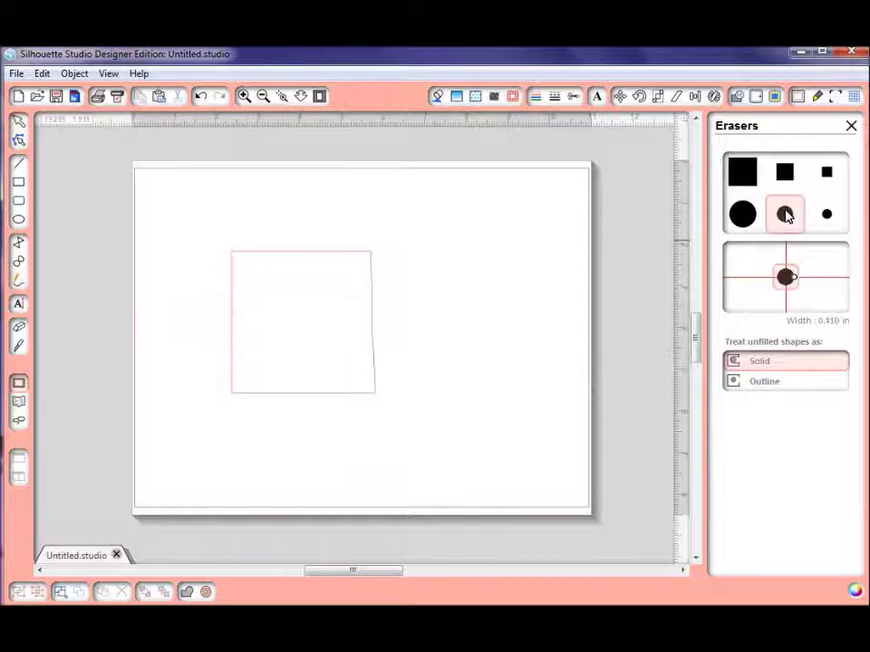
drag(362, 246, 377, 417)
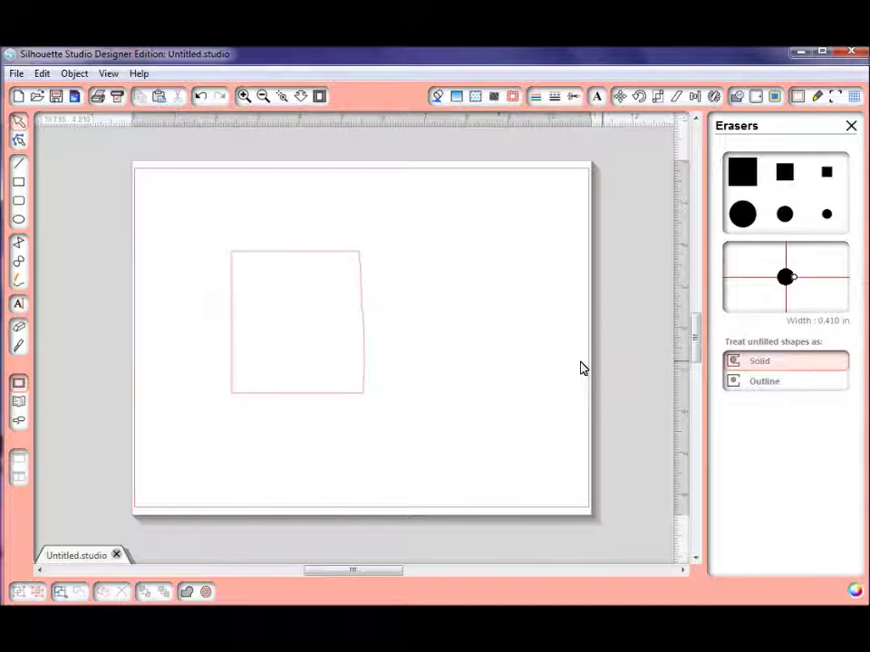
- Set the eraser to treat unfilled shapes as Outline and erase a gap through the top edge
click(774, 386)
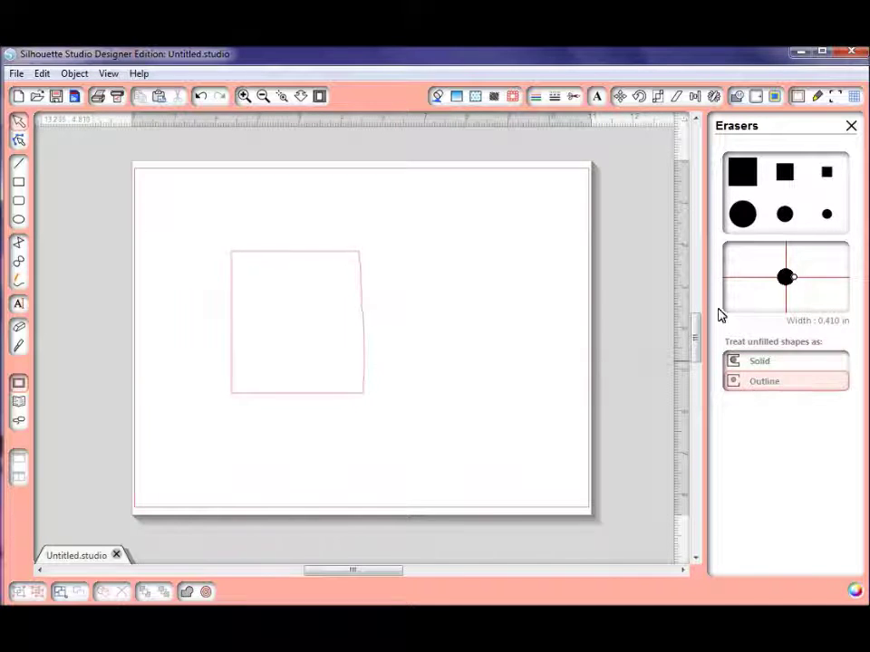
click(784, 214)
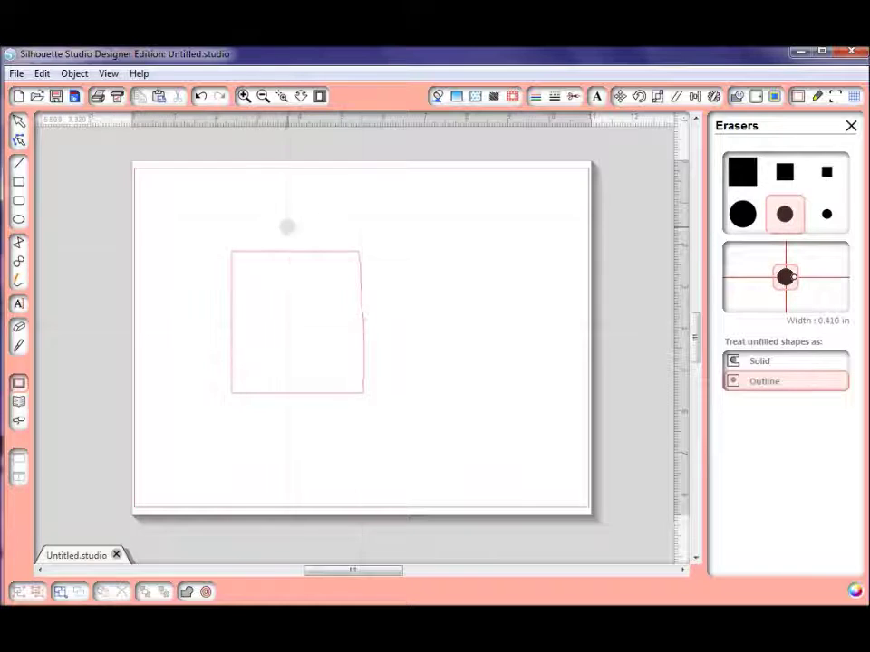
drag(291, 215, 297, 449)
- Marquee-select both rectangle pieces and delete them
key(Escape)
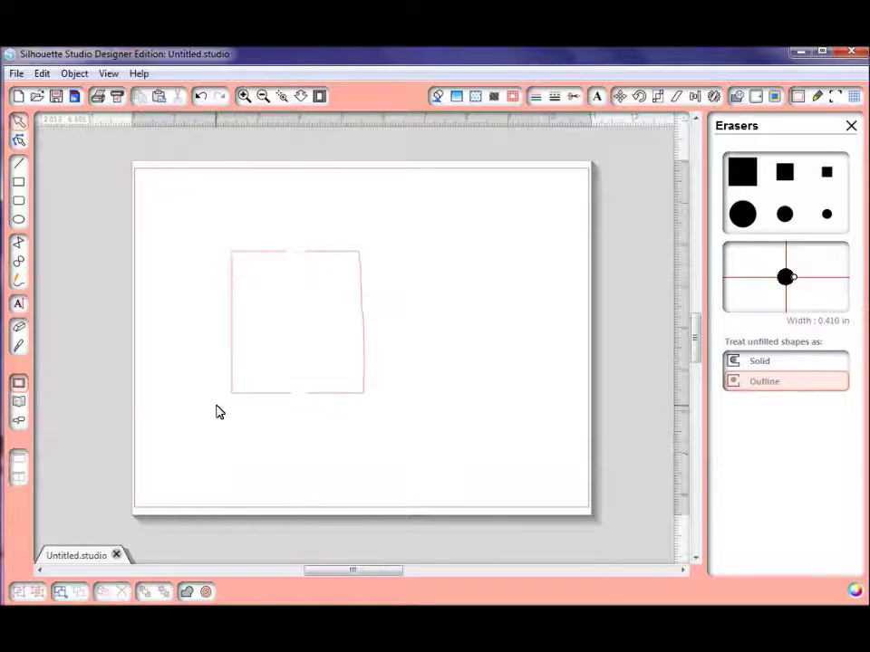
drag(160, 211, 421, 444)
key(Delete)
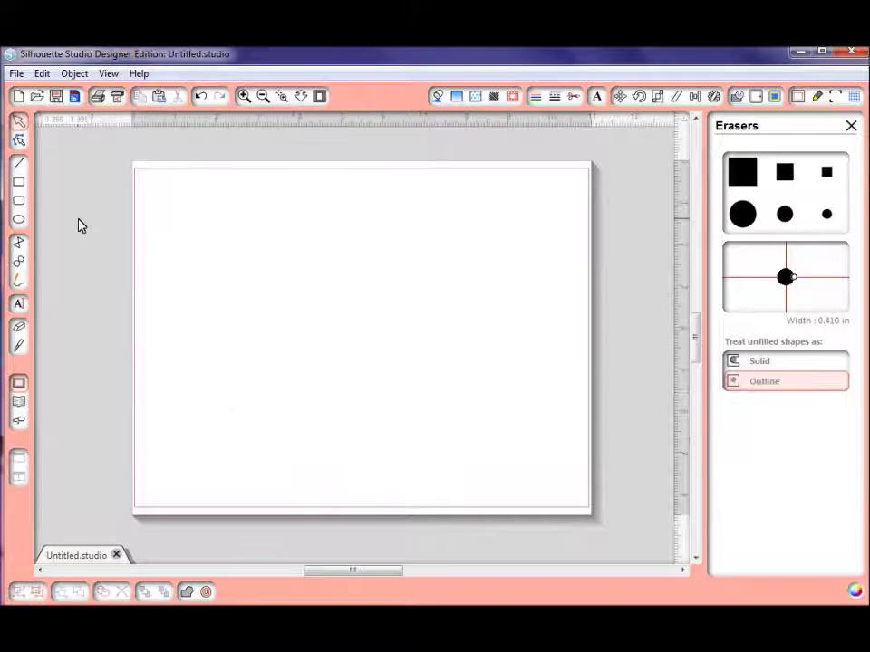
- Draw a large test rectangle and switch to the Knife tool
click(18, 181)
mouse_move(208, 239)
mouse_down()
mouse_move(425, 460)
mouse_move(468, 450)
mouse_up()
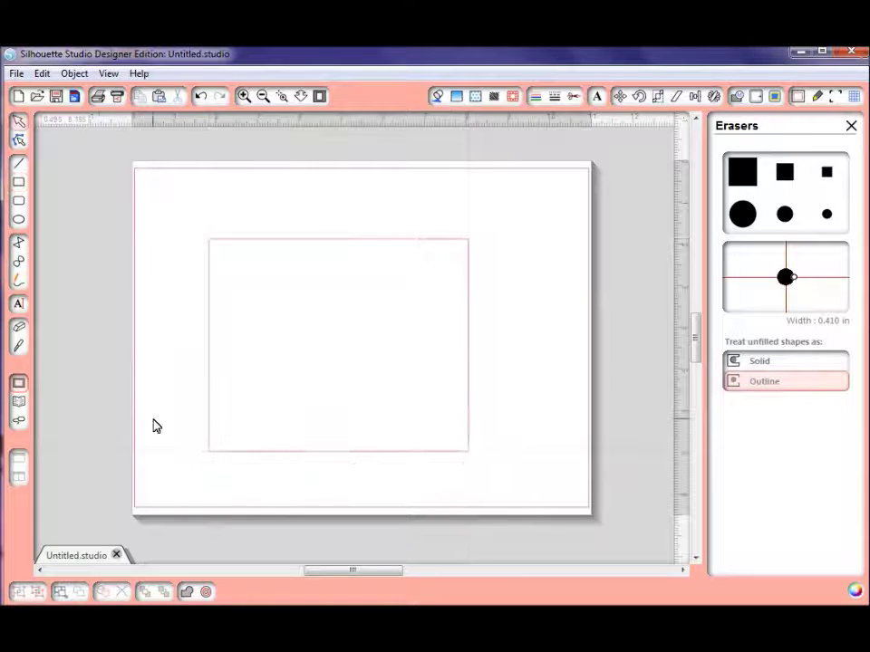
click(18, 345)
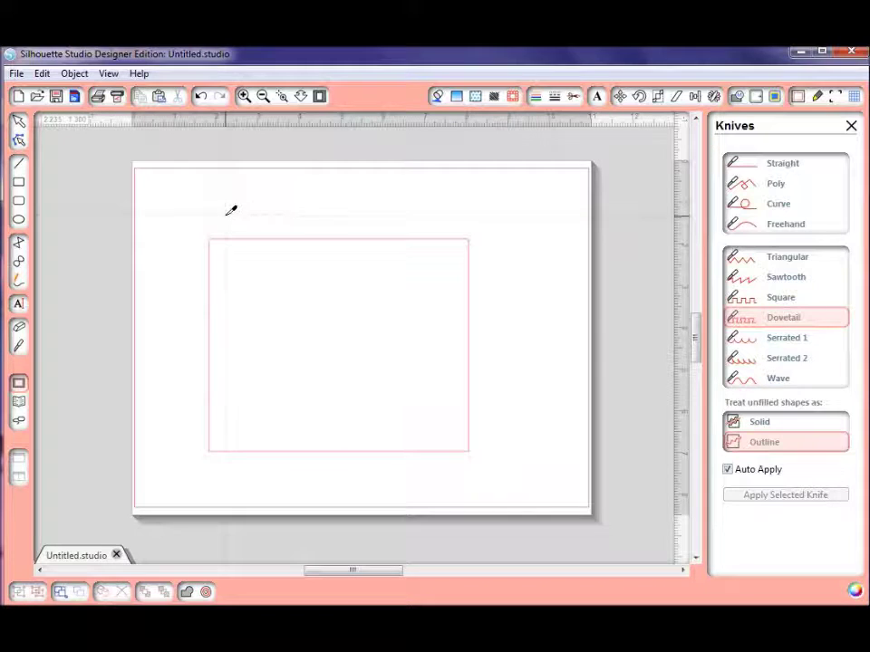
- Cut a dovetail line along the rectangle's top edge
drag(205, 219, 493, 220)
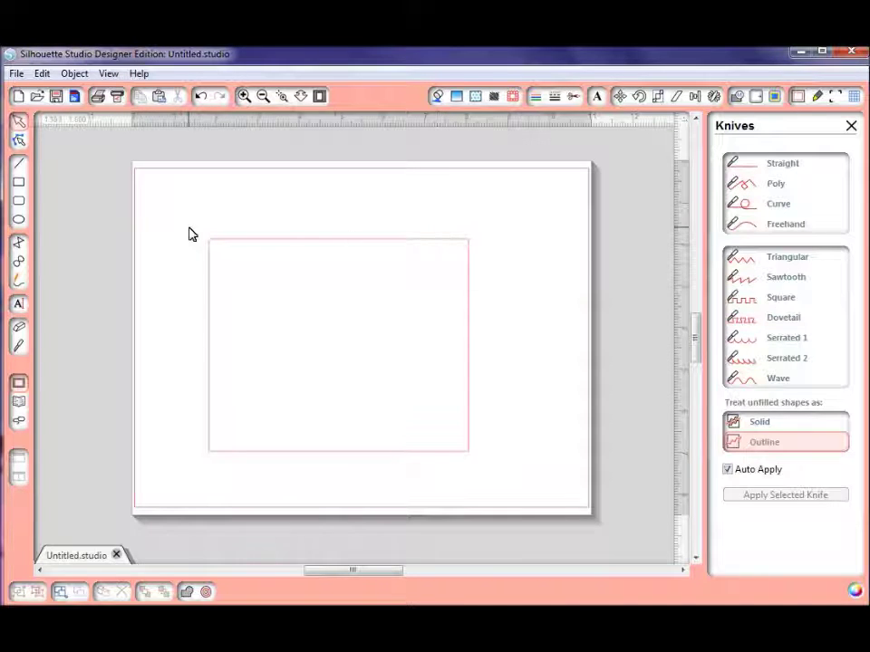
click(19, 347)
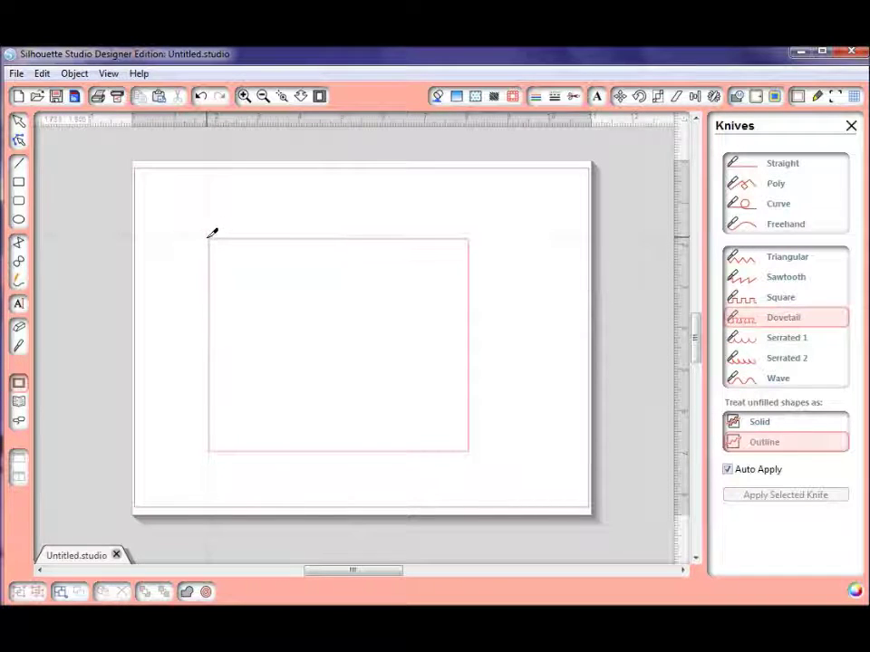
drag(208, 238, 476, 239)
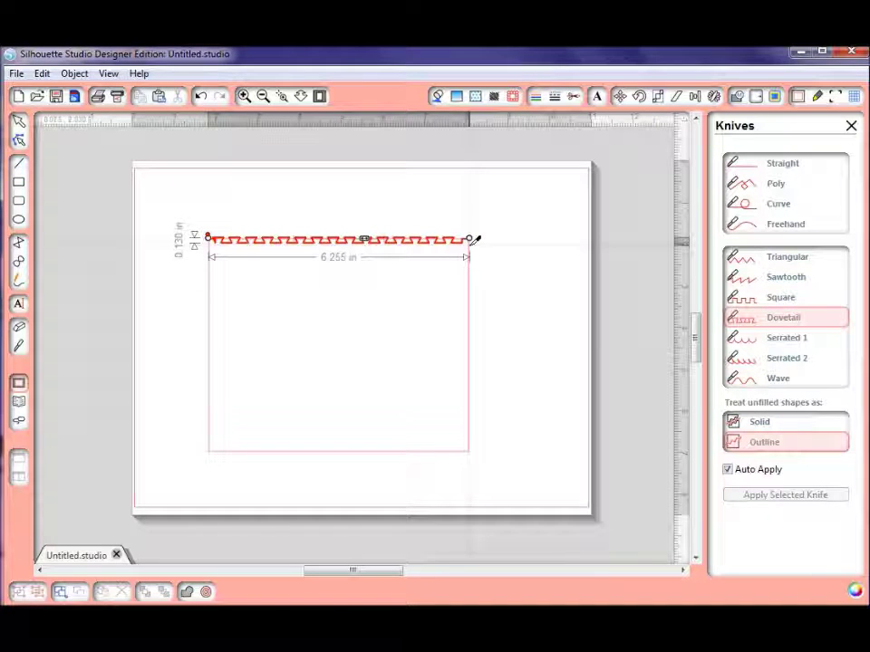
drag(472, 240, 471, 241)
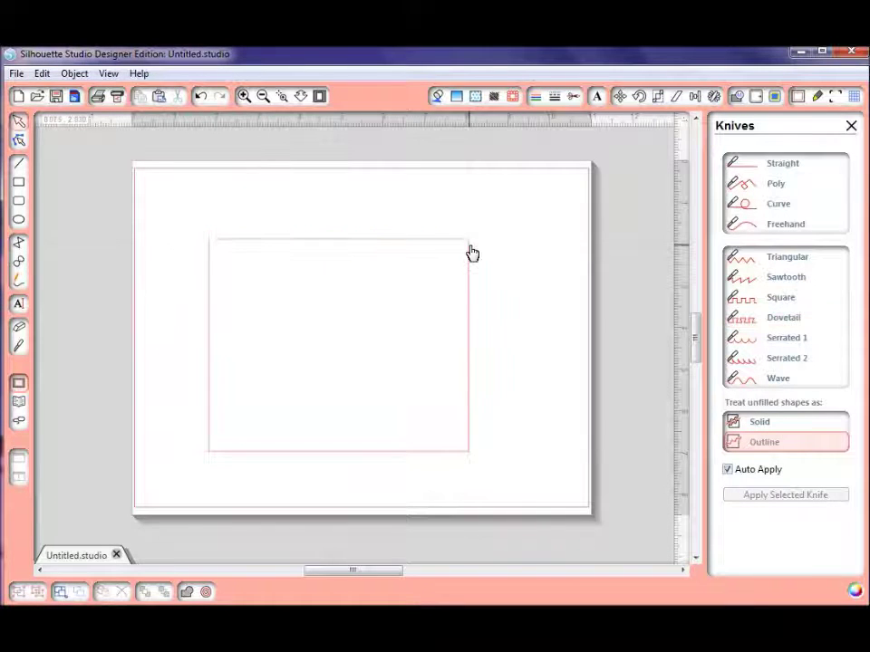
- Marquee-select the rectangle and its cut piece and delete them
click(415, 248)
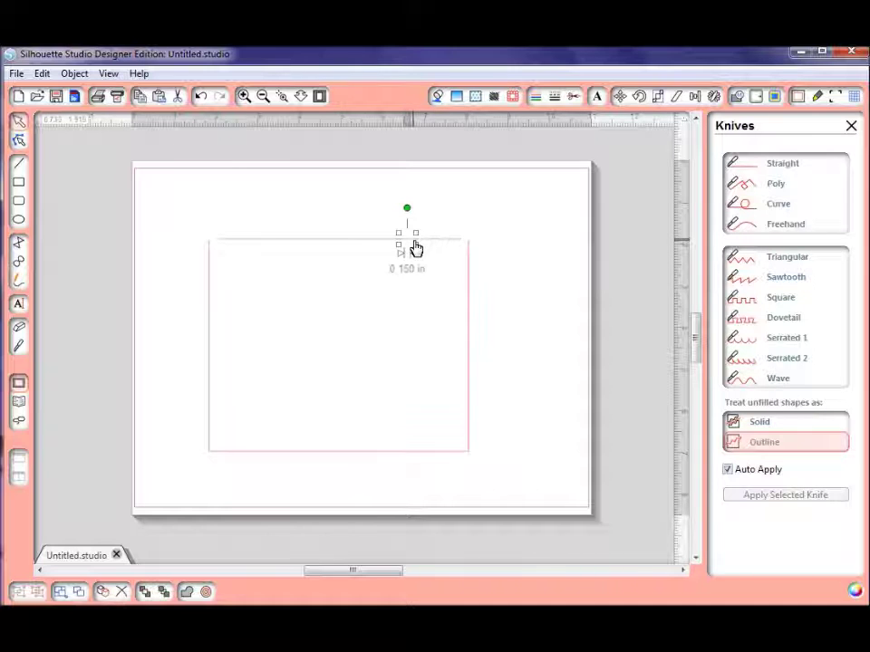
drag(188, 202, 508, 492)
key(Delete)
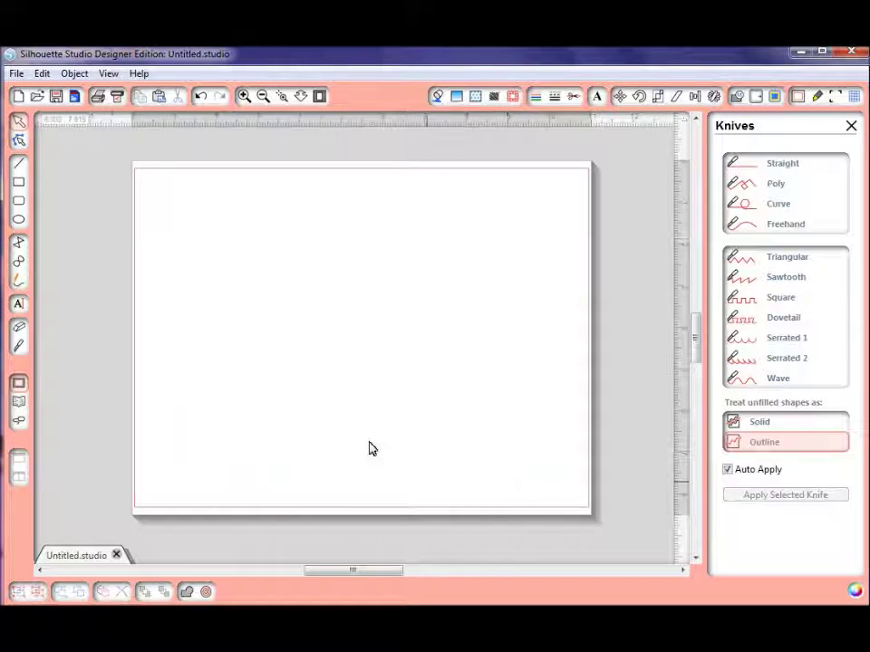
- Draw a circle, cut it in half vertically with the Dovetail knife, and nudge the left half left
click(18, 219)
drag(278, 244, 447, 402)
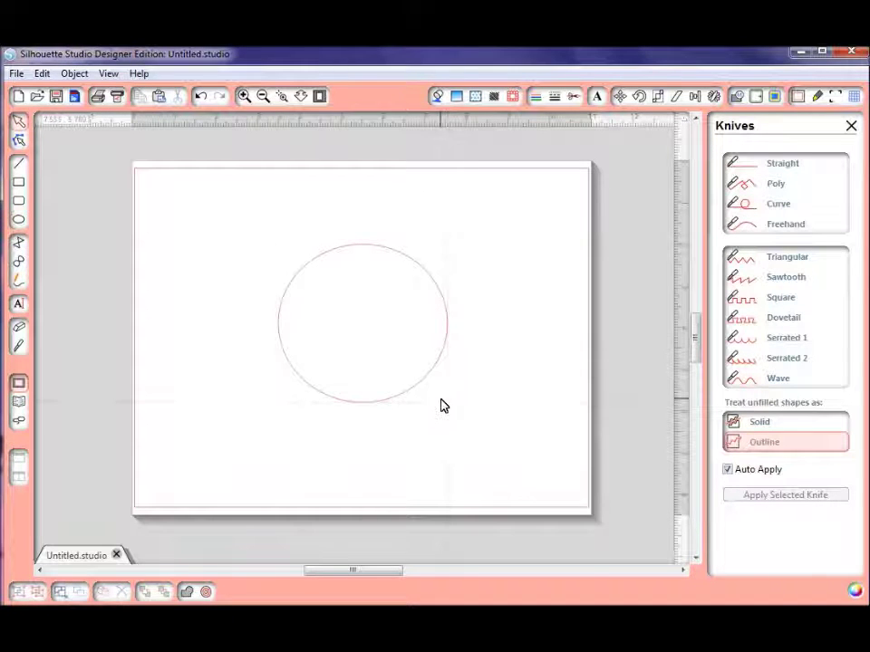
click(785, 319)
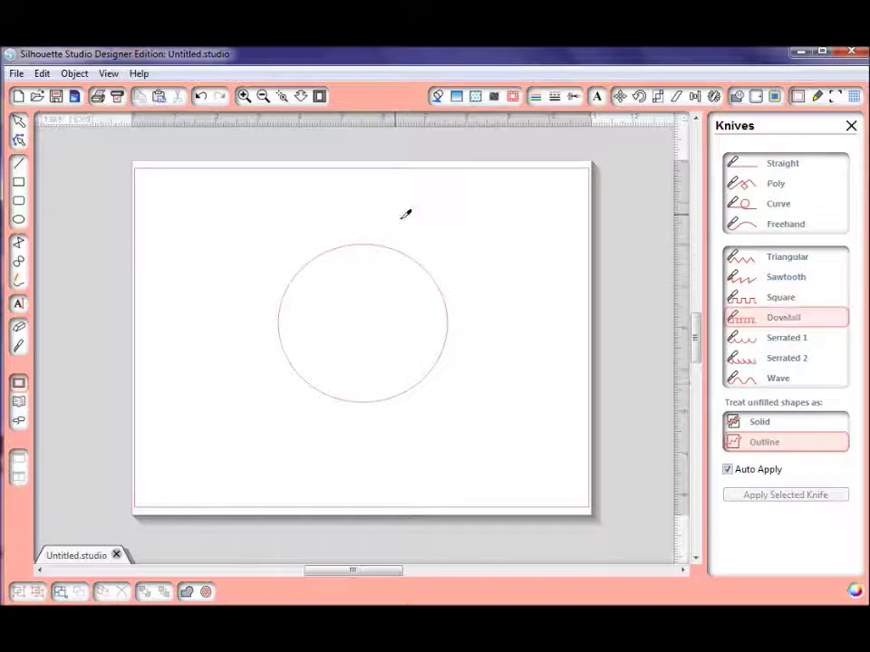
drag(366, 183, 379, 469)
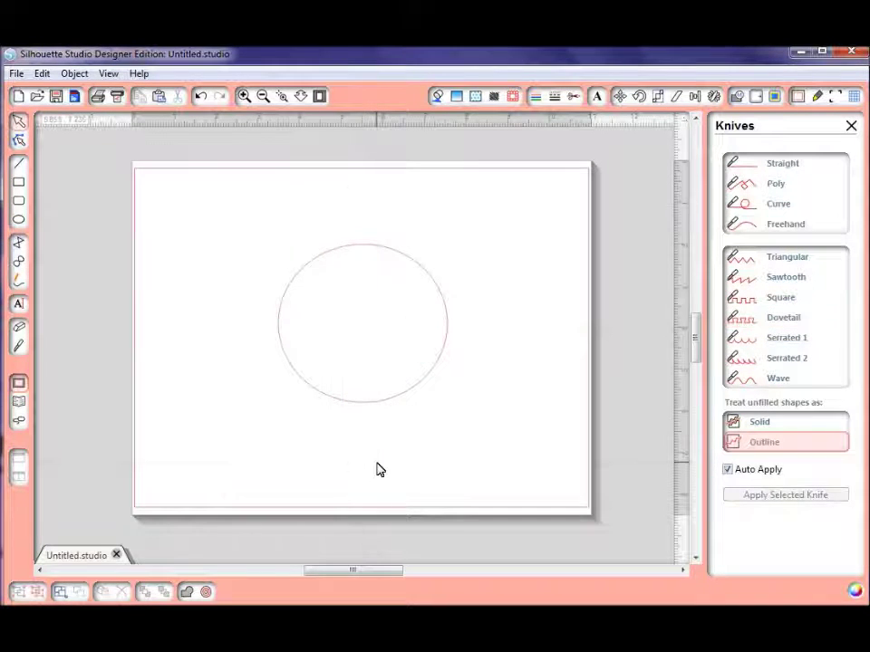
click(354, 253)
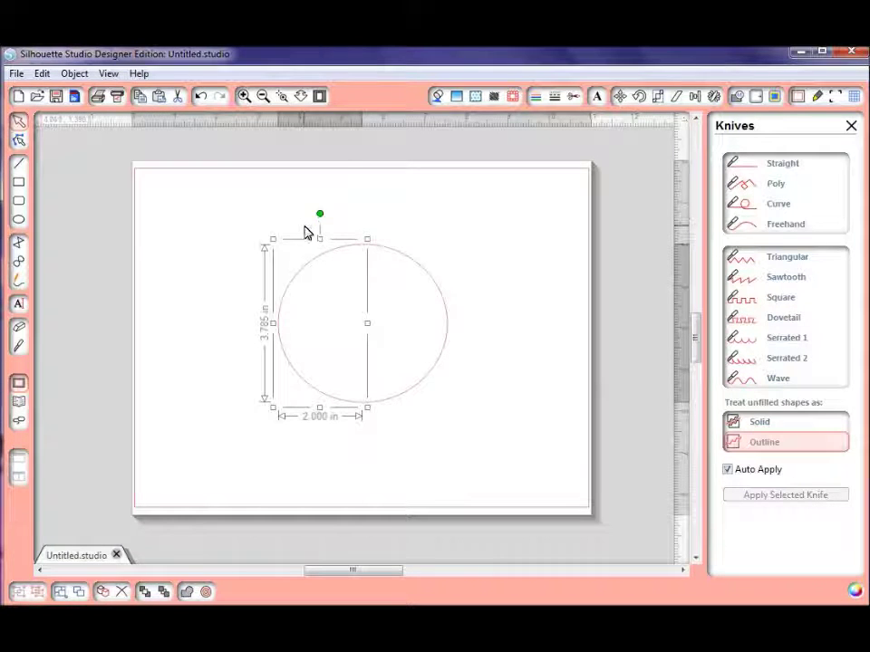
drag(279, 335, 251, 329)
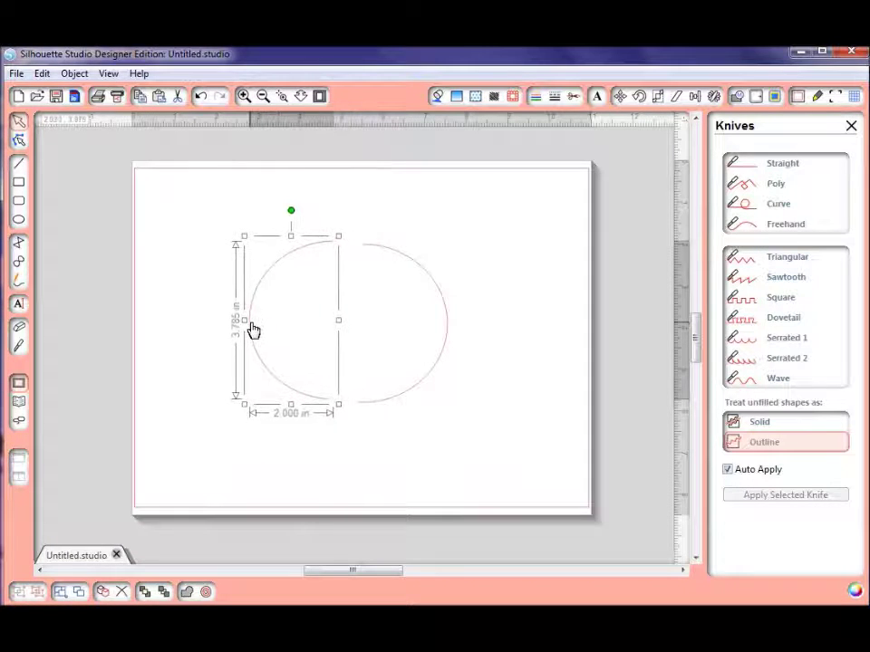
- Cut across the circle horizontally with the Serrated 1 knife, then zoom in
click(784, 337)
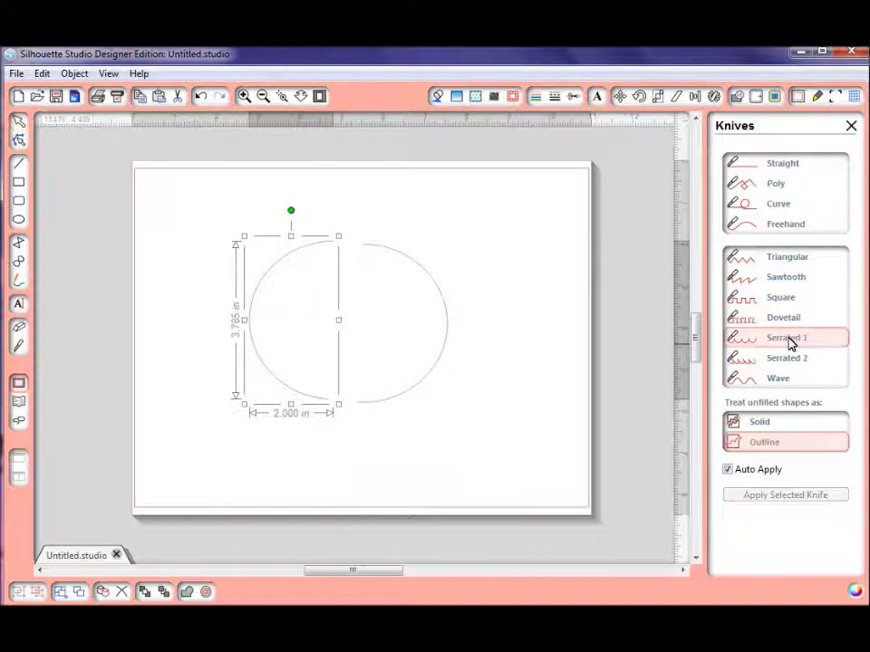
drag(204, 301, 520, 304)
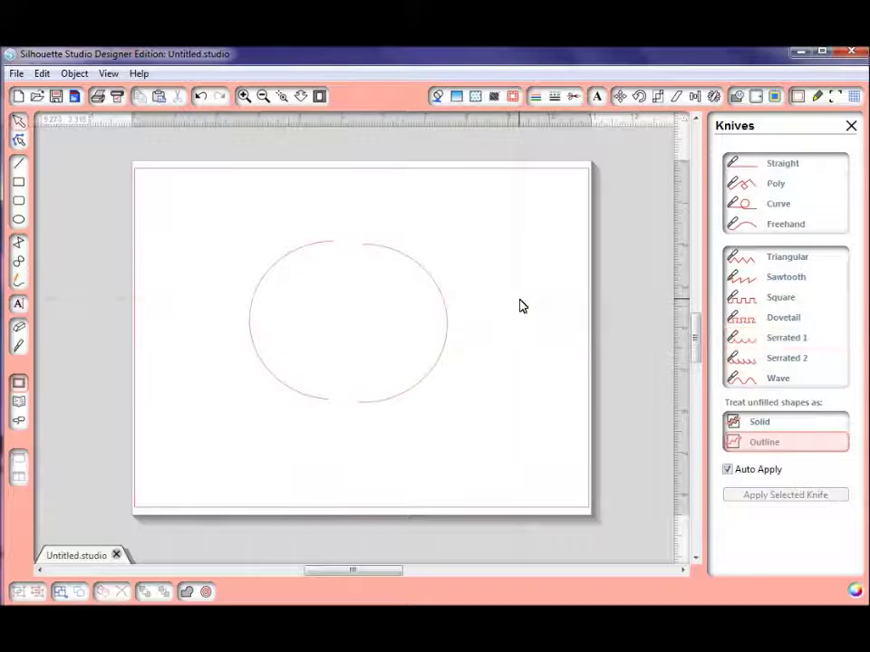
click(243, 97)
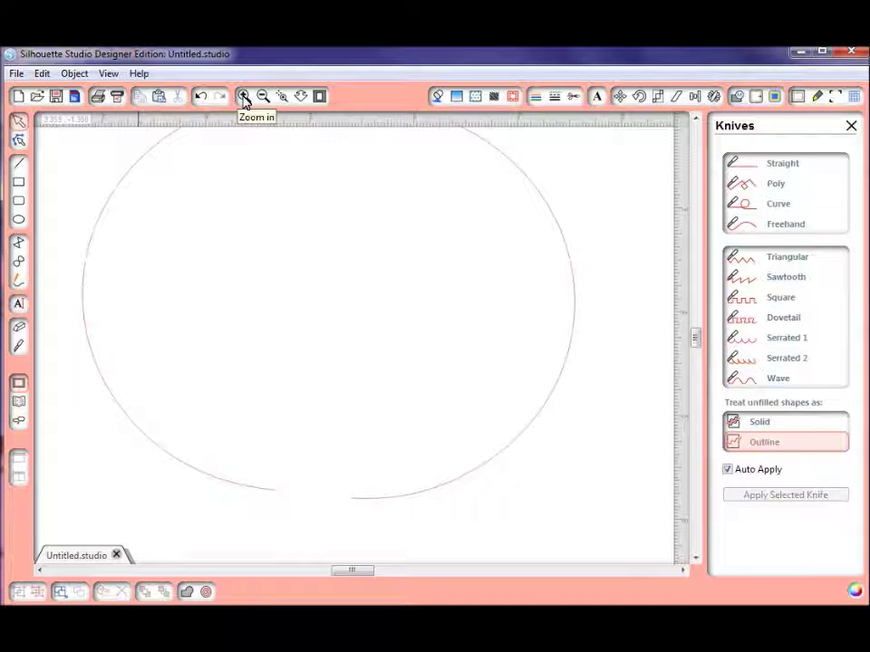
- Zoom in further and try a Wave knife cut near the circle's edge
click(243, 97)
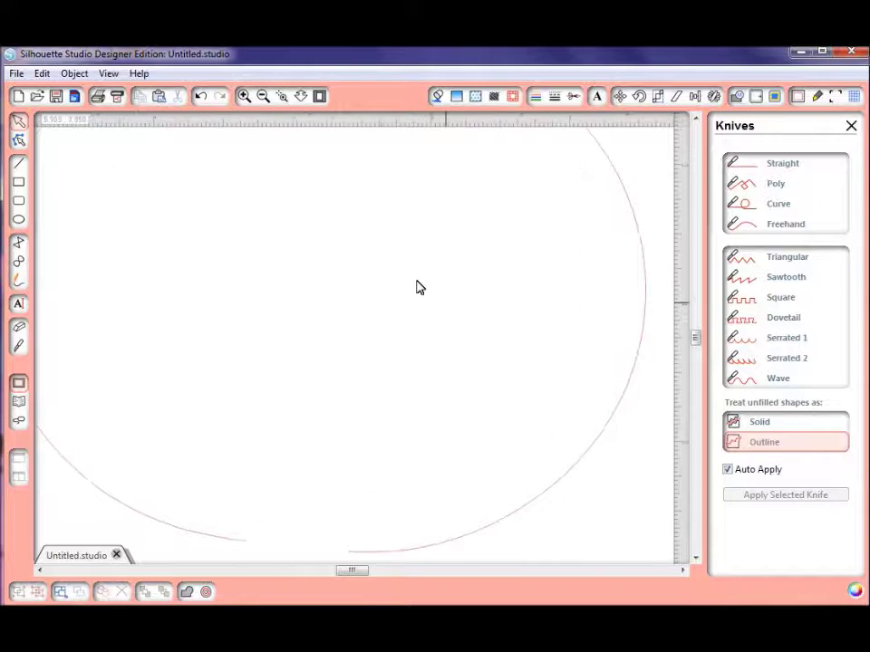
click(761, 381)
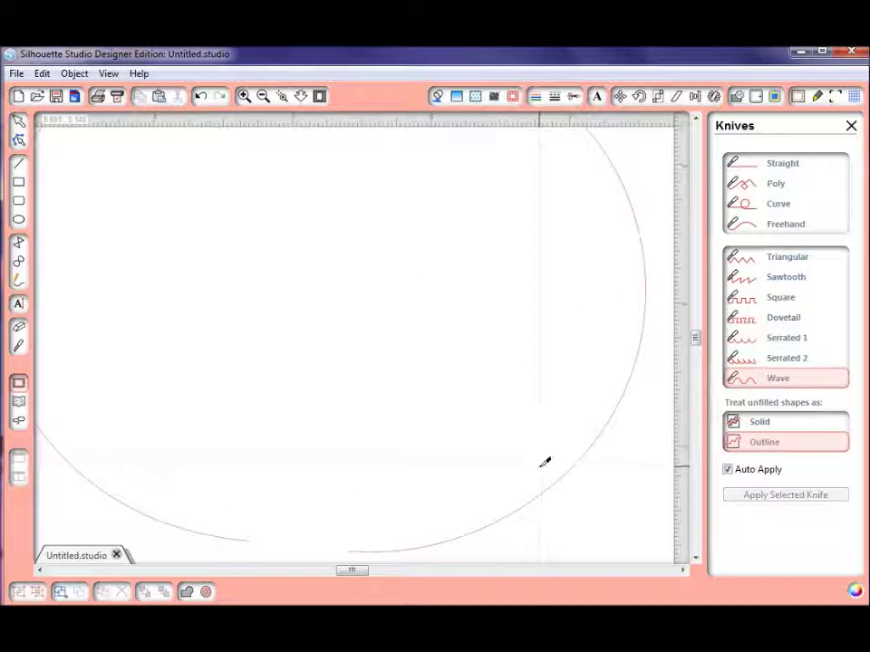
mouse_move(538, 466)
mouse_down()
mouse_move(567, 478)
mouse_move(593, 477)
mouse_move(596, 464)
mouse_move(594, 485)
mouse_up()
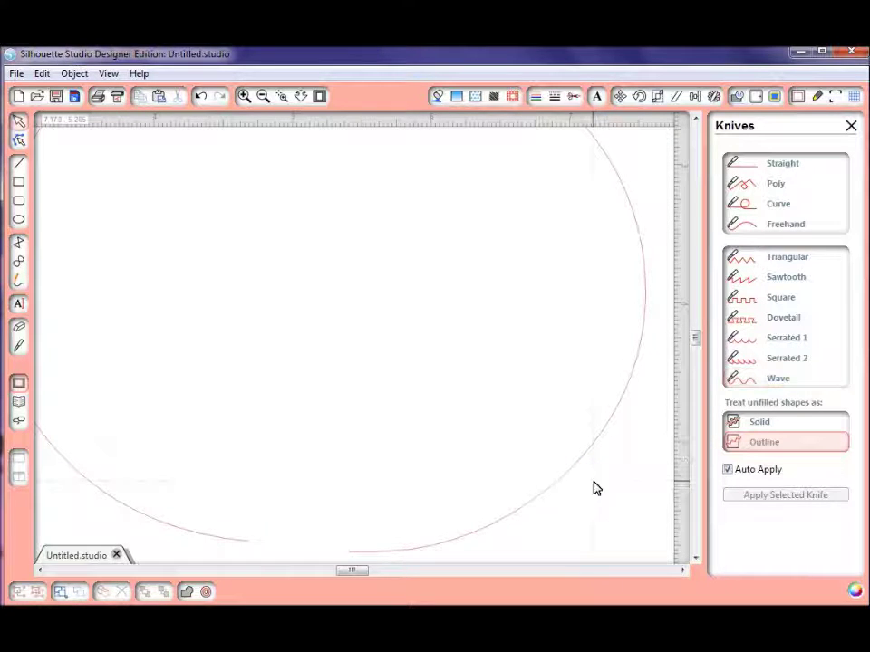
- Set knives to treat unfilled shapes as Solid and wave-cut across the circle's upper left
click(759, 427)
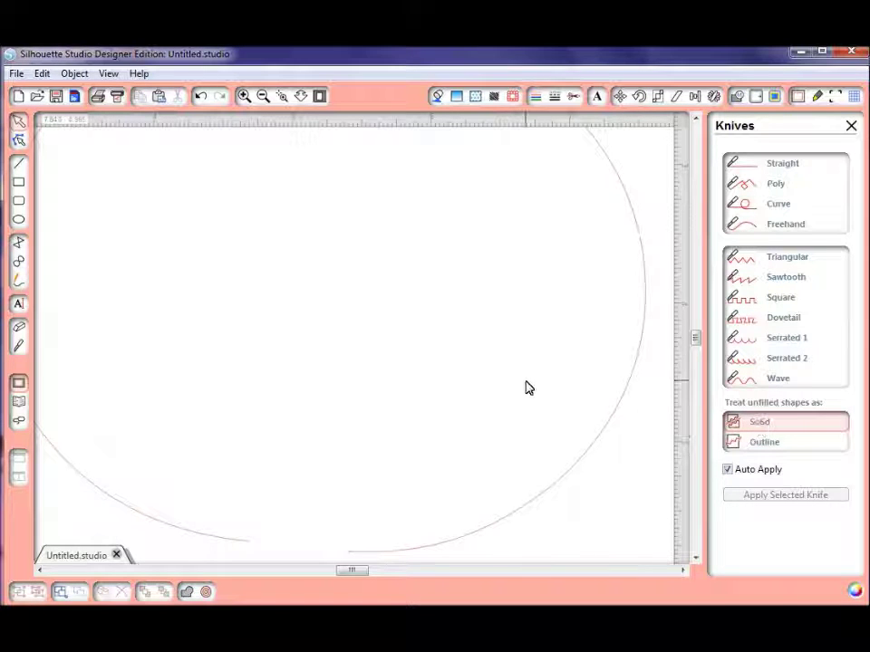
click(21, 345)
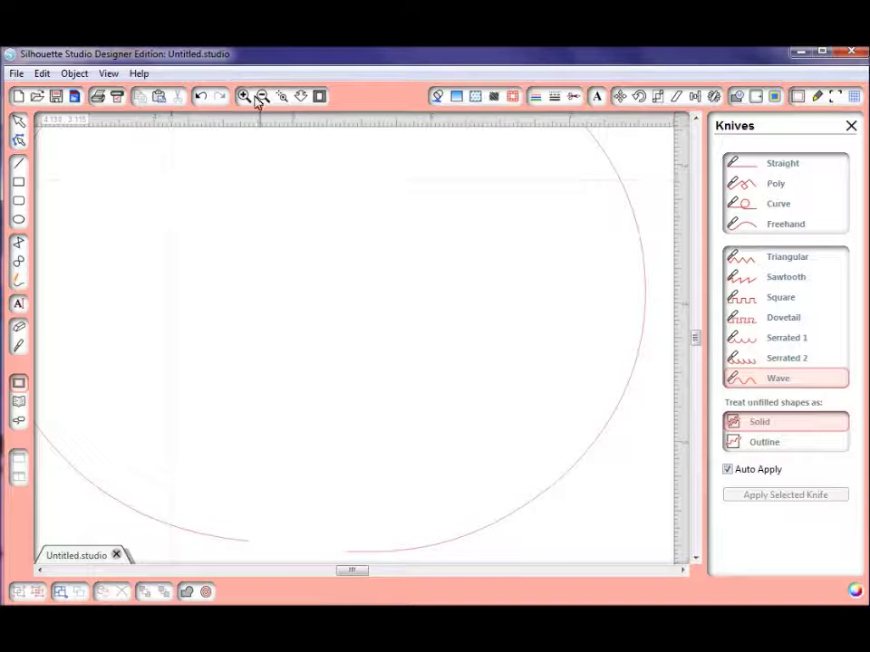
click(317, 100)
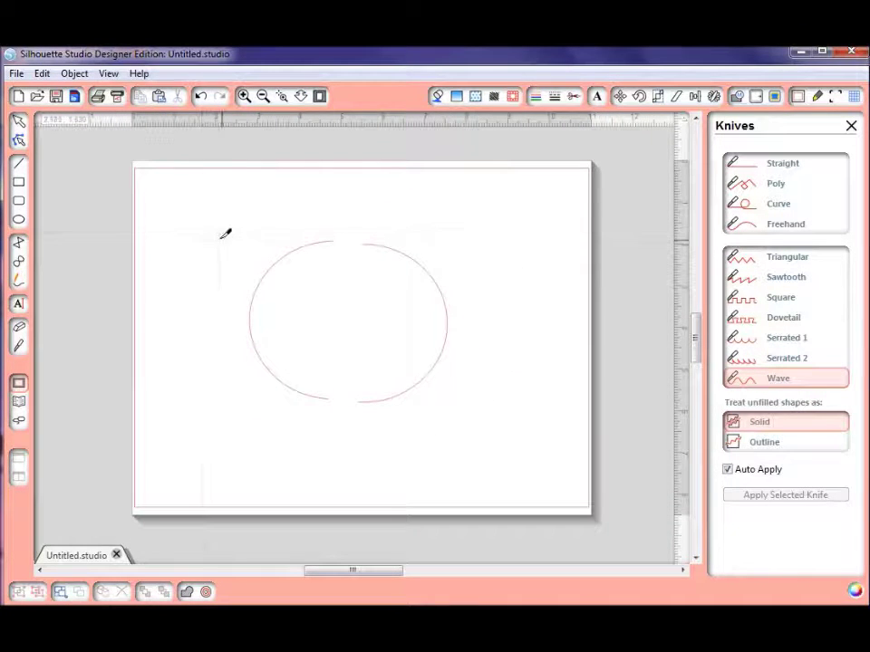
drag(260, 264, 299, 288)
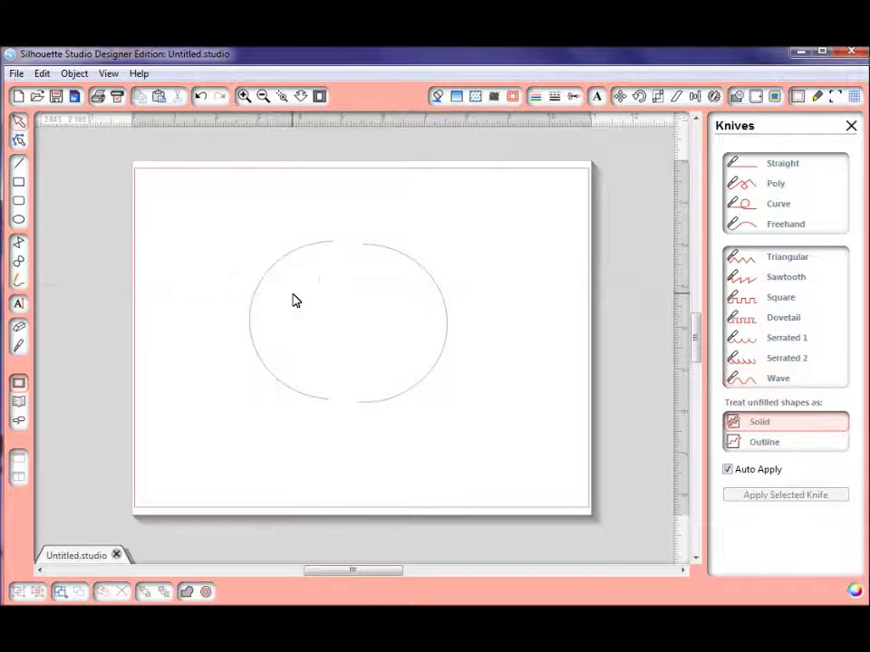
- Draw a rectangle left of the circle and pick the Dovetail knife
click(19, 182)
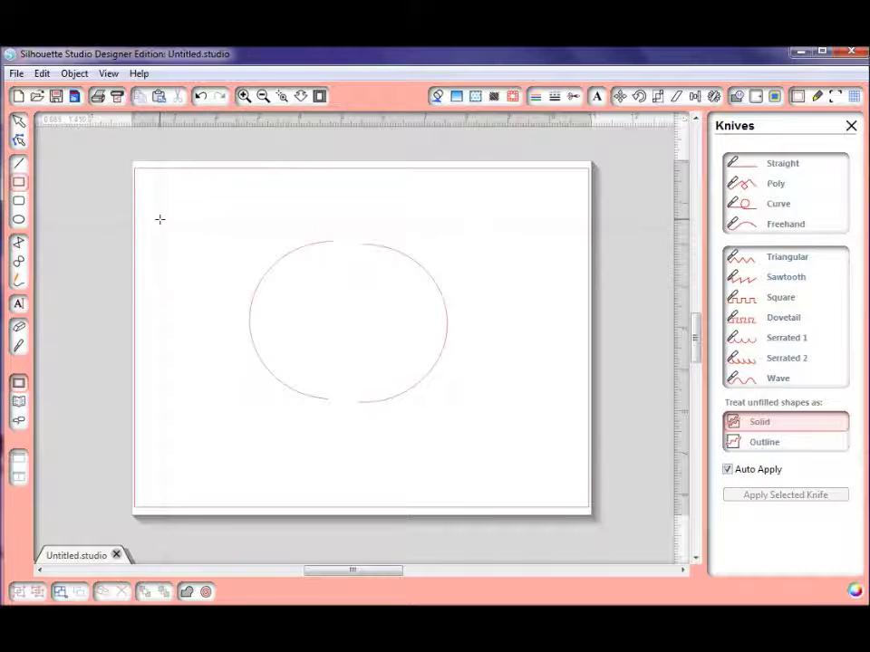
drag(159, 218, 254, 305)
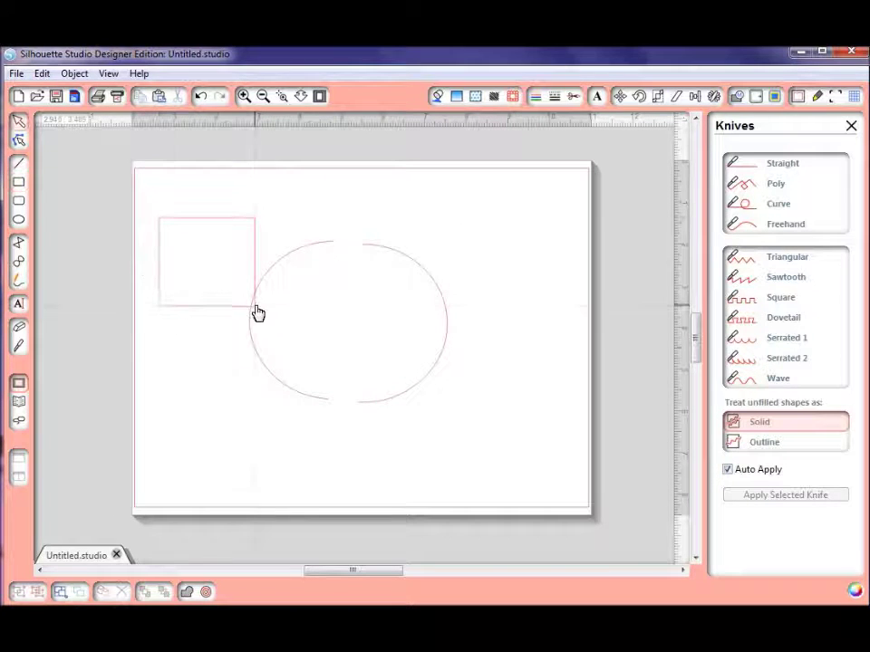
click(784, 322)
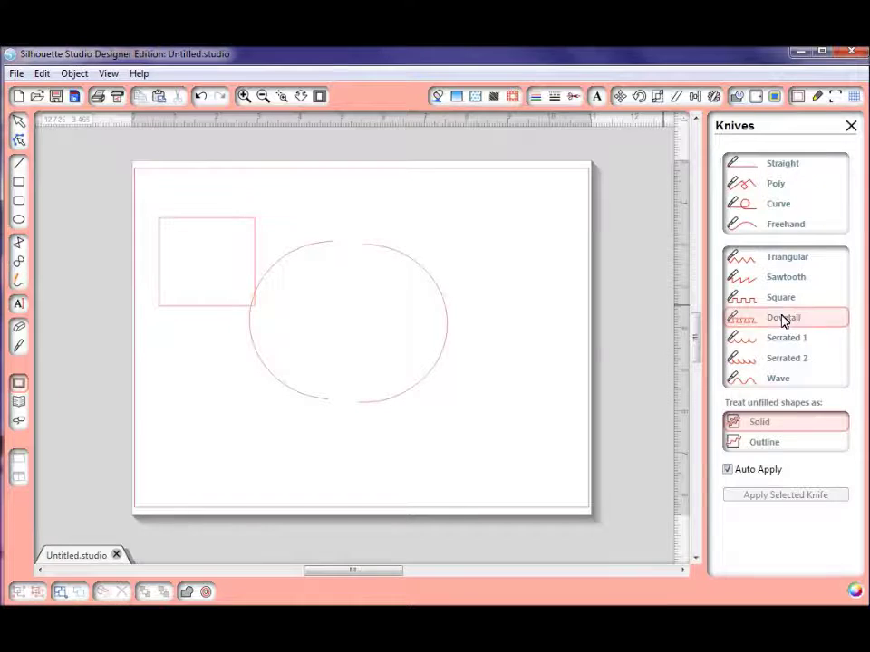
click(245, 96)
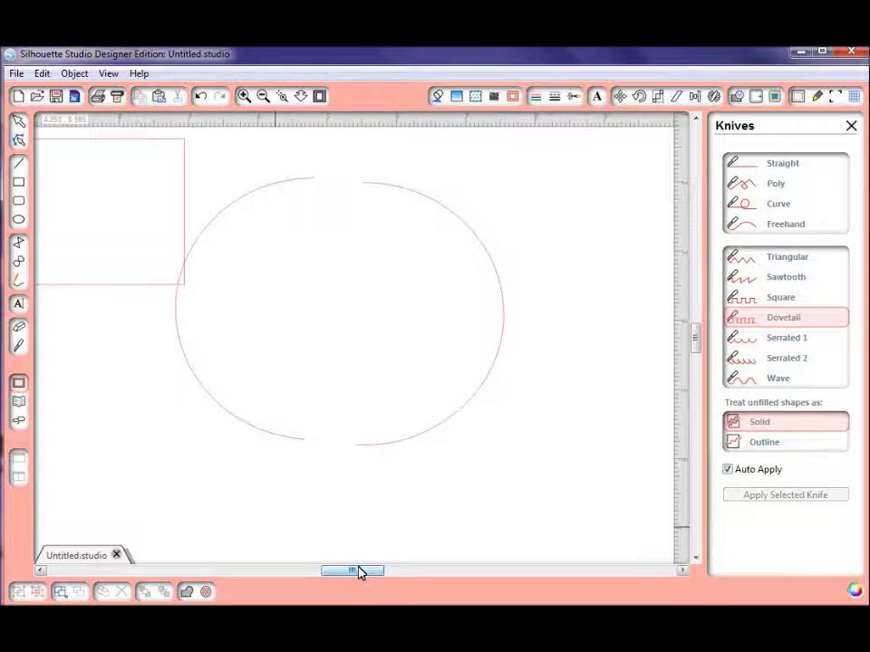
drag(358, 573, 323, 569)
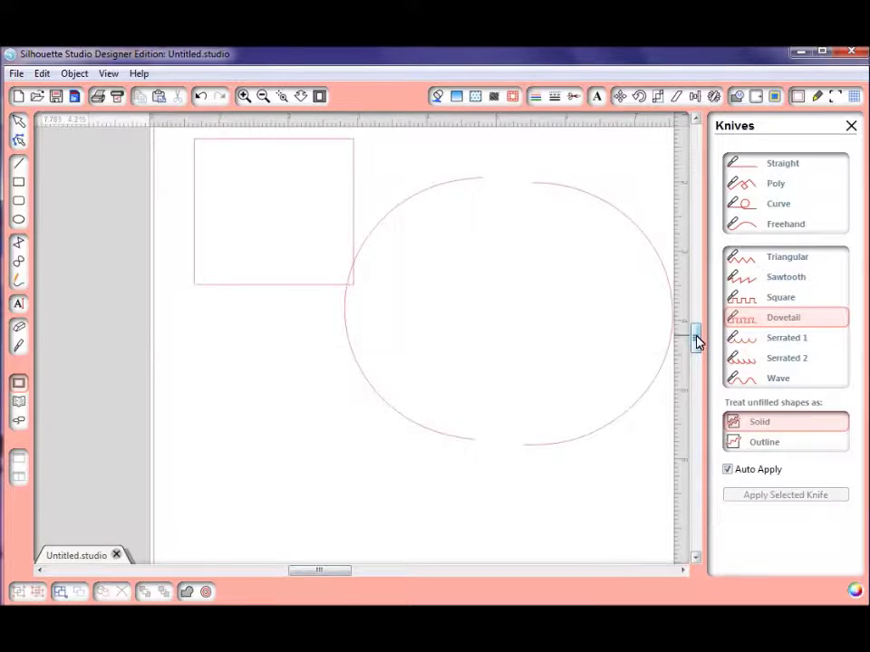
drag(695, 341, 694, 331)
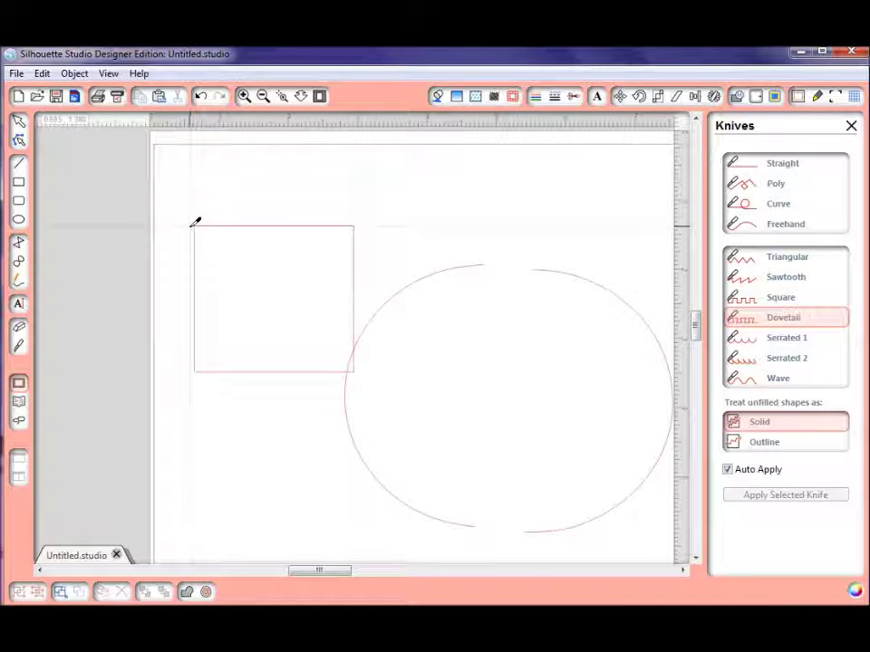
- Dovetail-cut the rectangle's top, pull the rectangle down, and set knives to Outline
drag(197, 224, 359, 231)
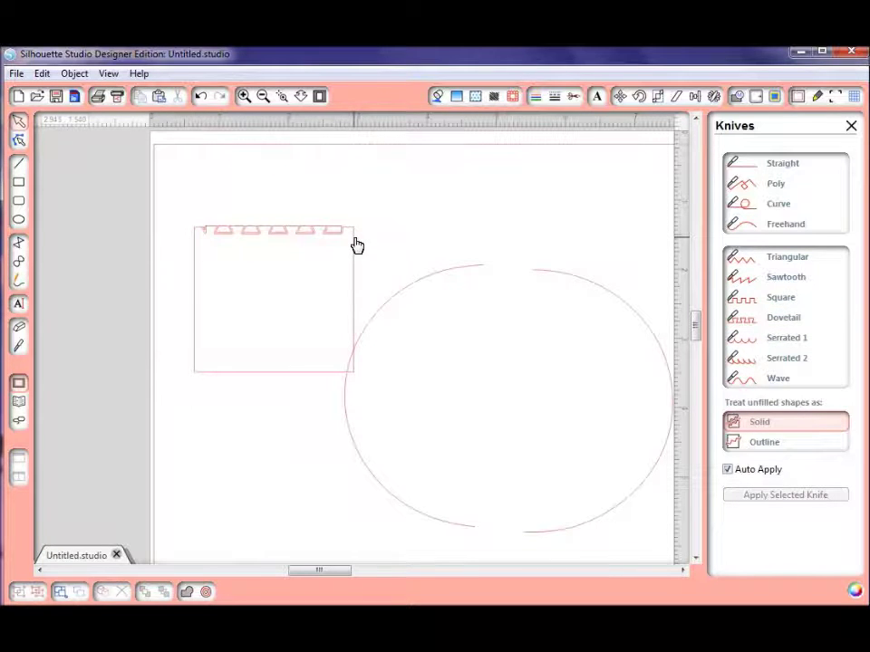
drag(277, 382, 281, 433)
click(280, 433)
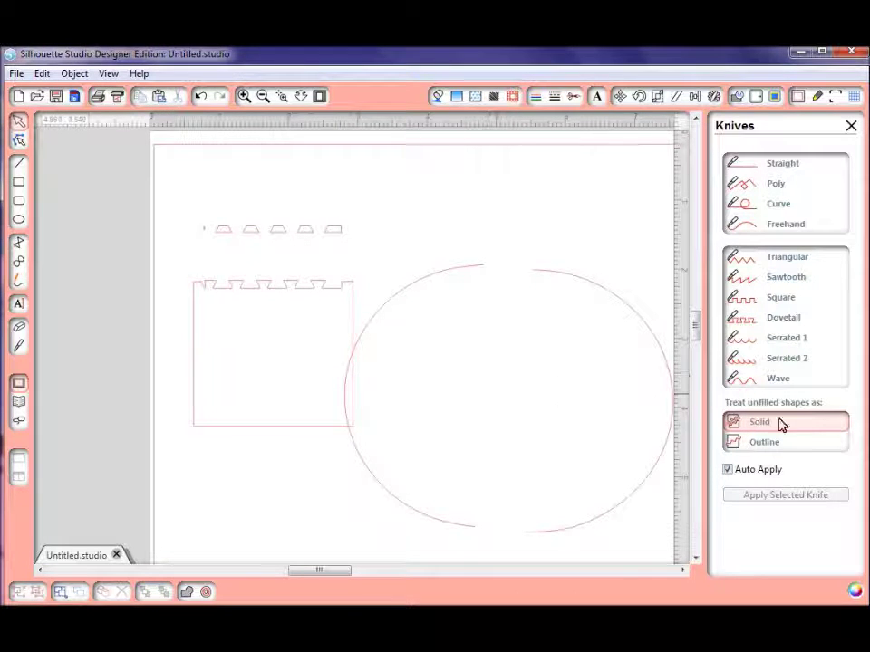
click(766, 444)
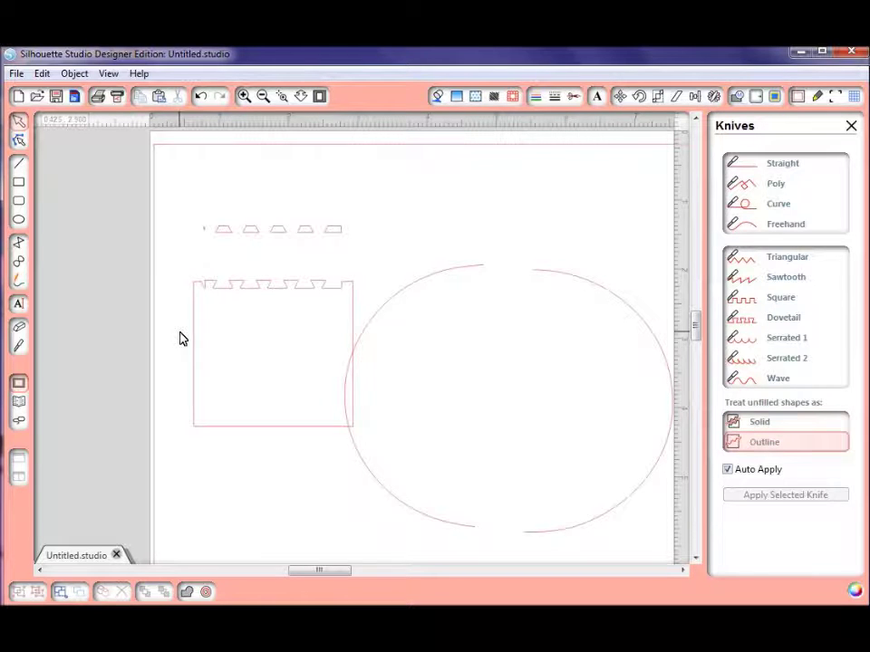
- Dovetail-cut along the rectangle's bottom edge, then bring up the Modify panel
click(786, 319)
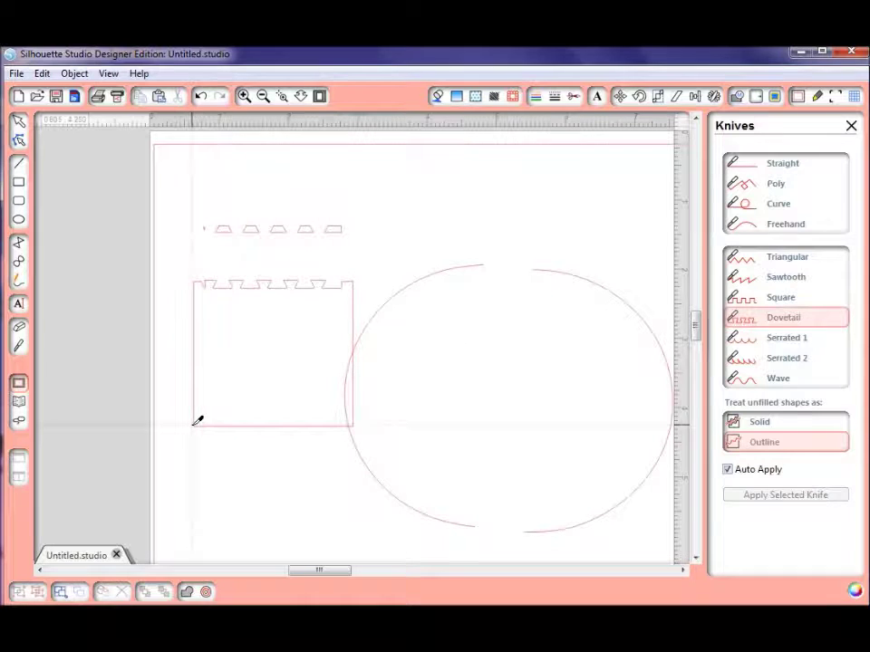
drag(194, 422, 359, 428)
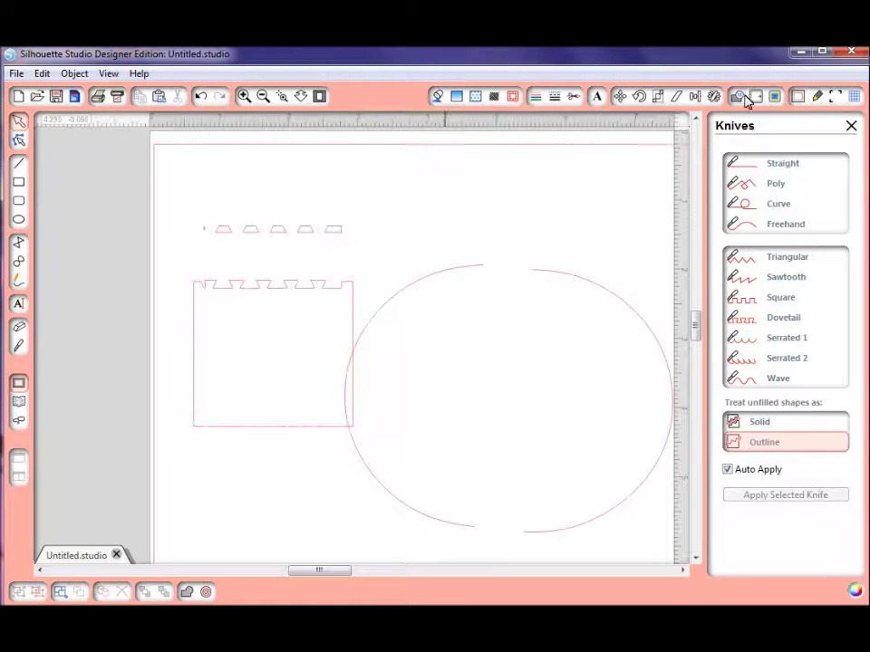
click(741, 97)
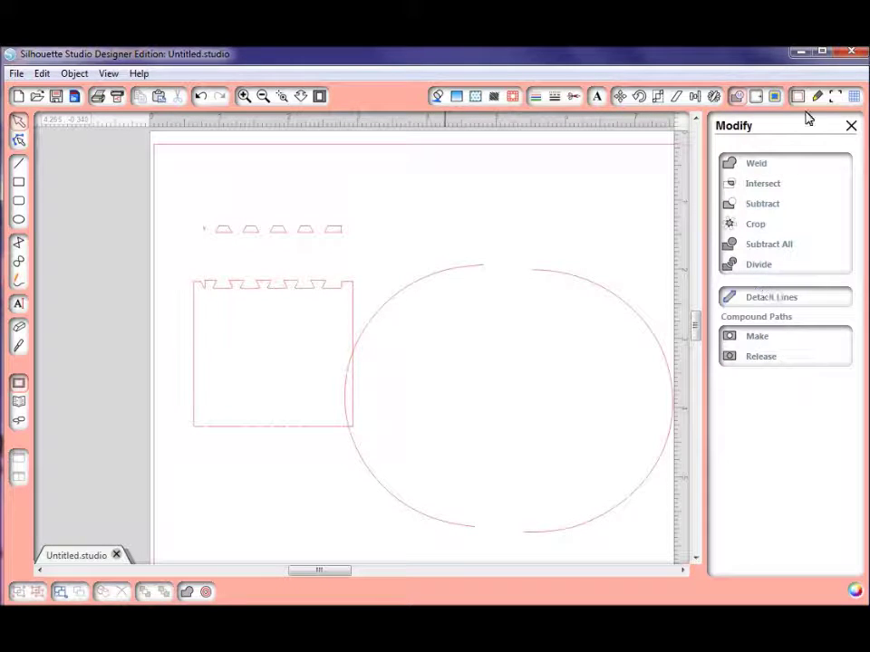
- Step through Grid, Registration Marks, Cut Settings, Page, Trace, Offset, Align, Shear and other panels, ending on Text Style
click(853, 100)
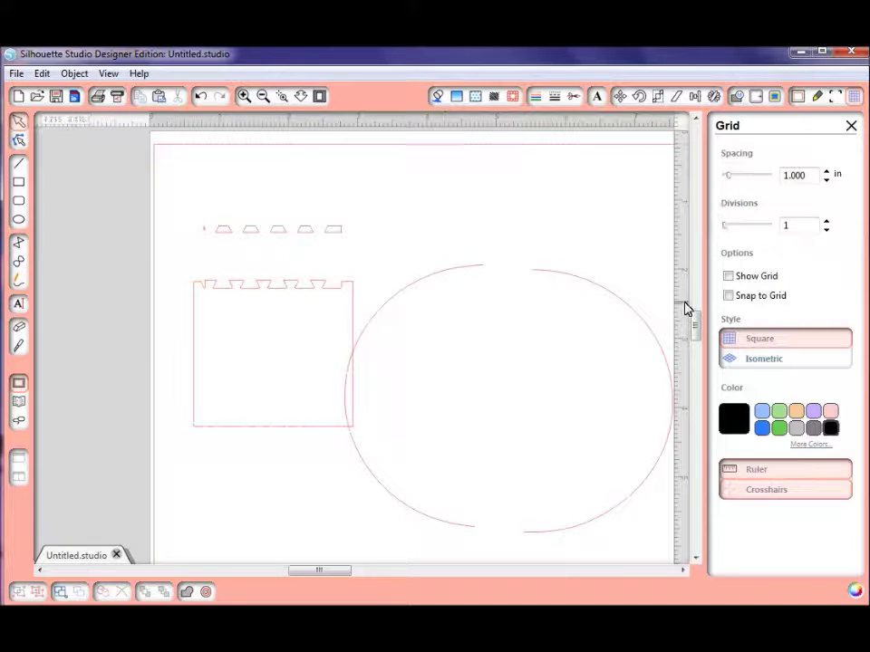
click(834, 98)
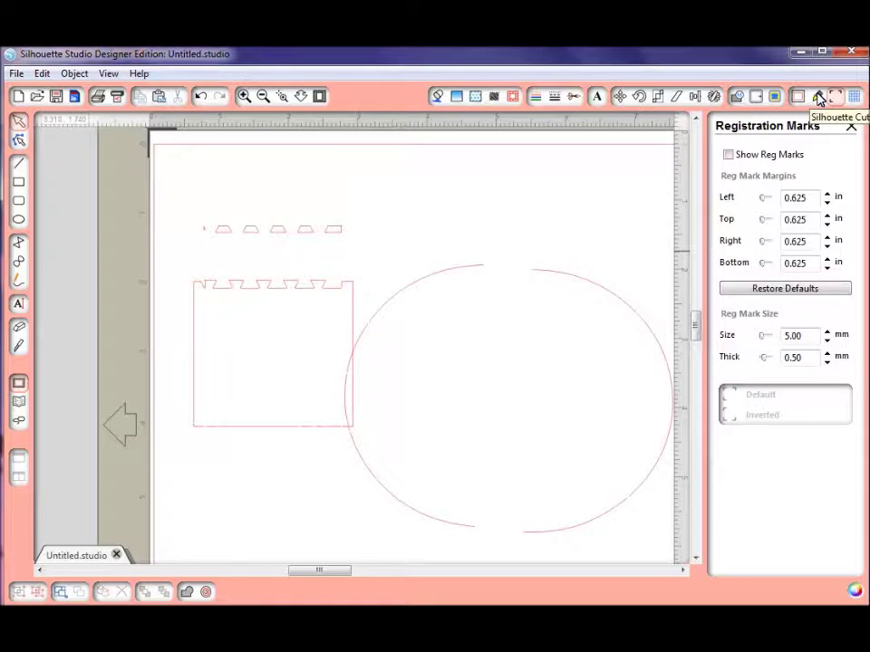
click(818, 98)
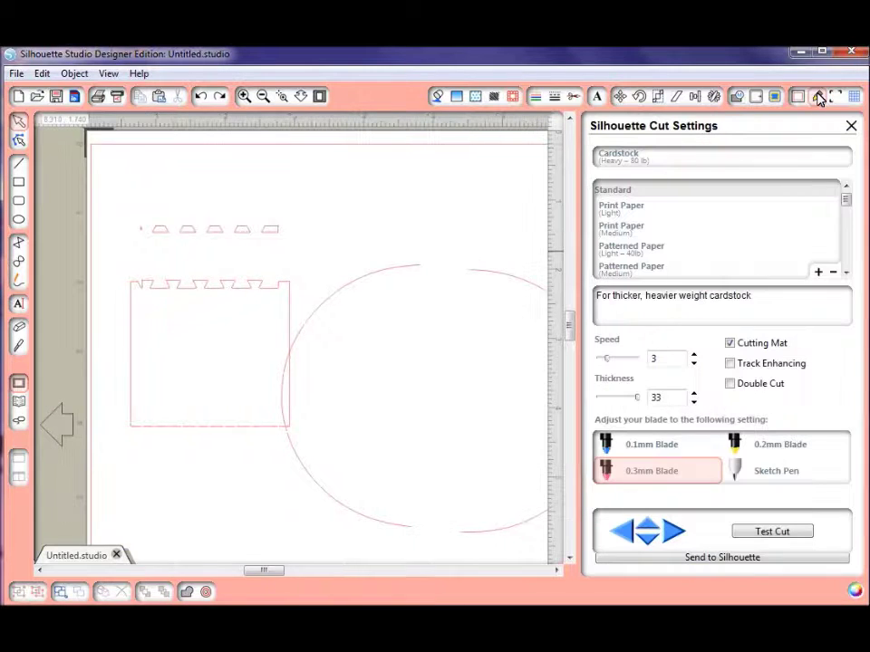
click(797, 97)
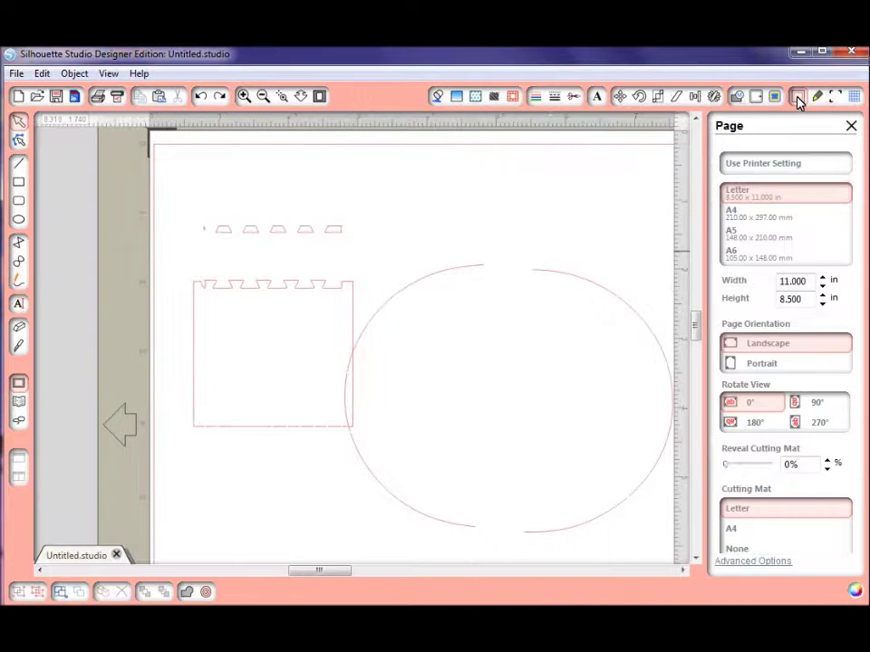
click(774, 97)
click(755, 98)
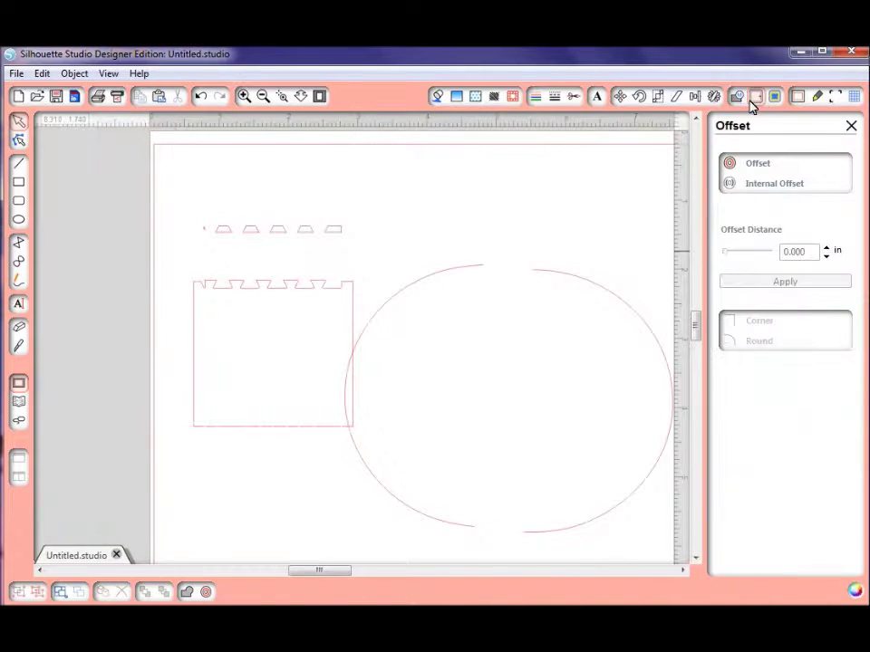
click(738, 98)
click(714, 97)
click(695, 97)
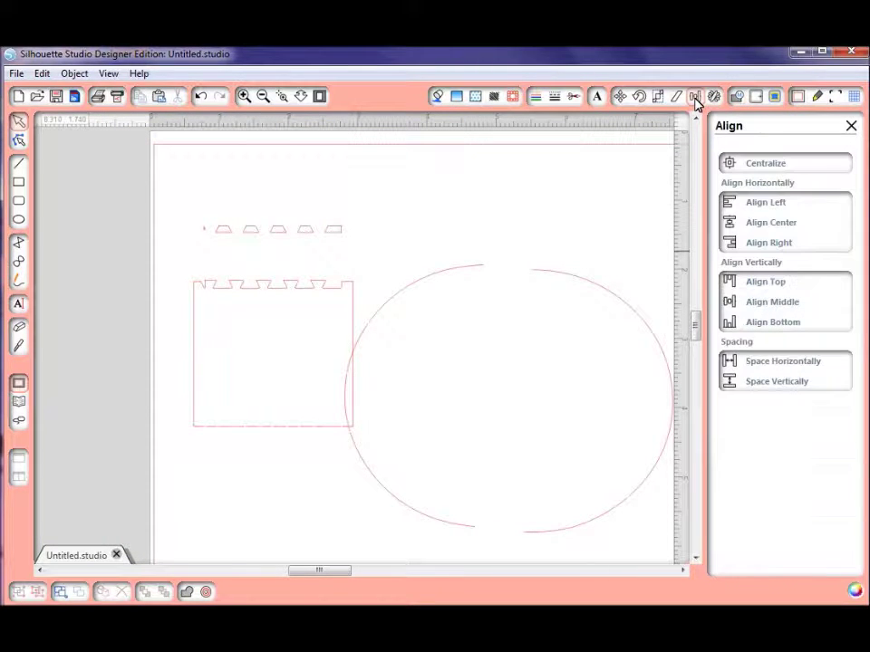
click(677, 98)
click(658, 98)
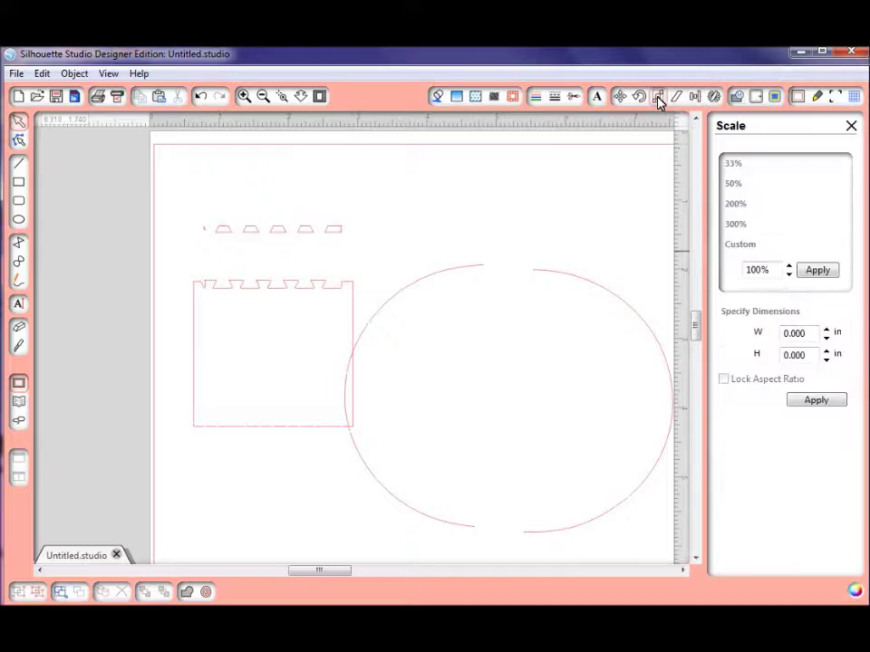
click(639, 97)
click(596, 97)
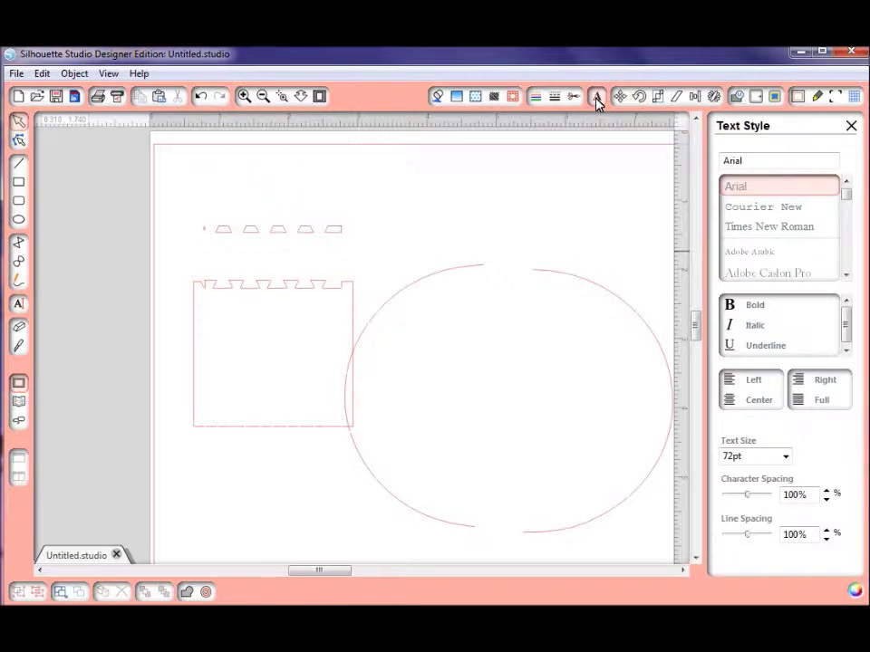